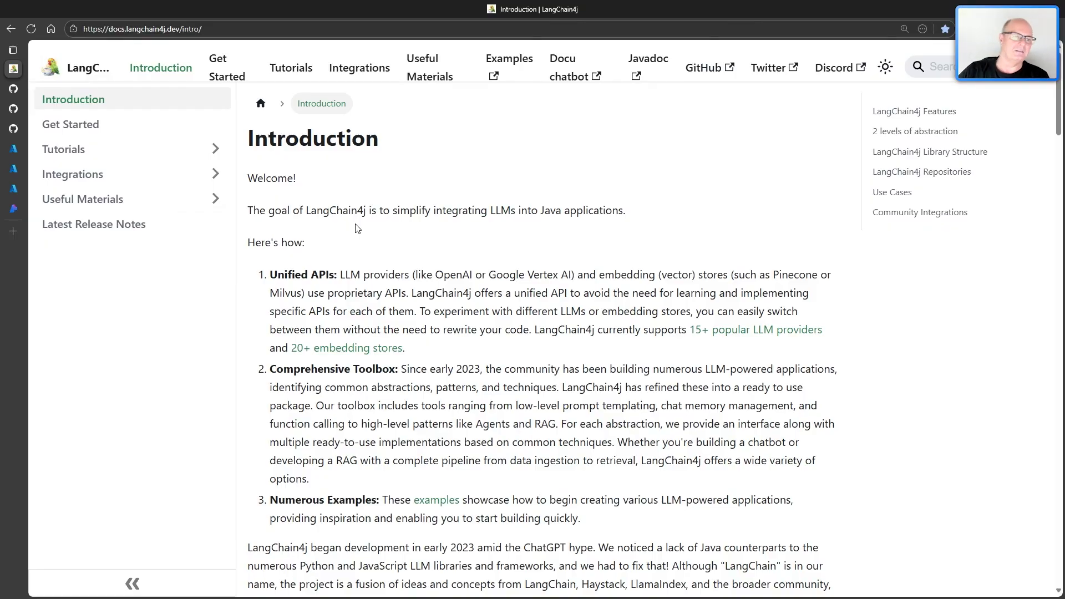
scroll(292, 293, "down", 2)
scroll(429, 324, "down", 2)
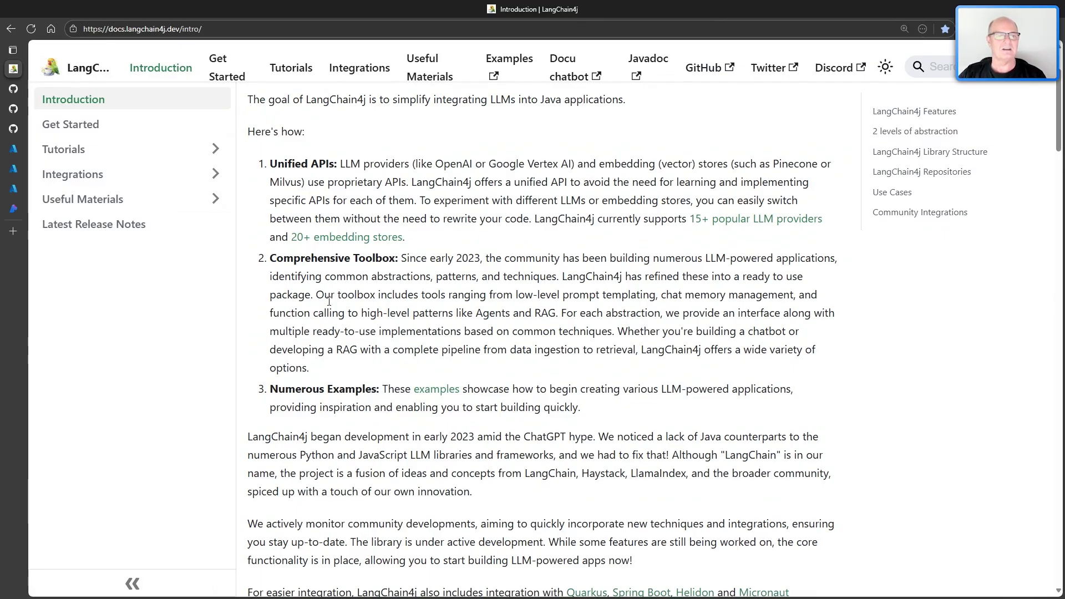
scroll(540, 336, "down", 2)
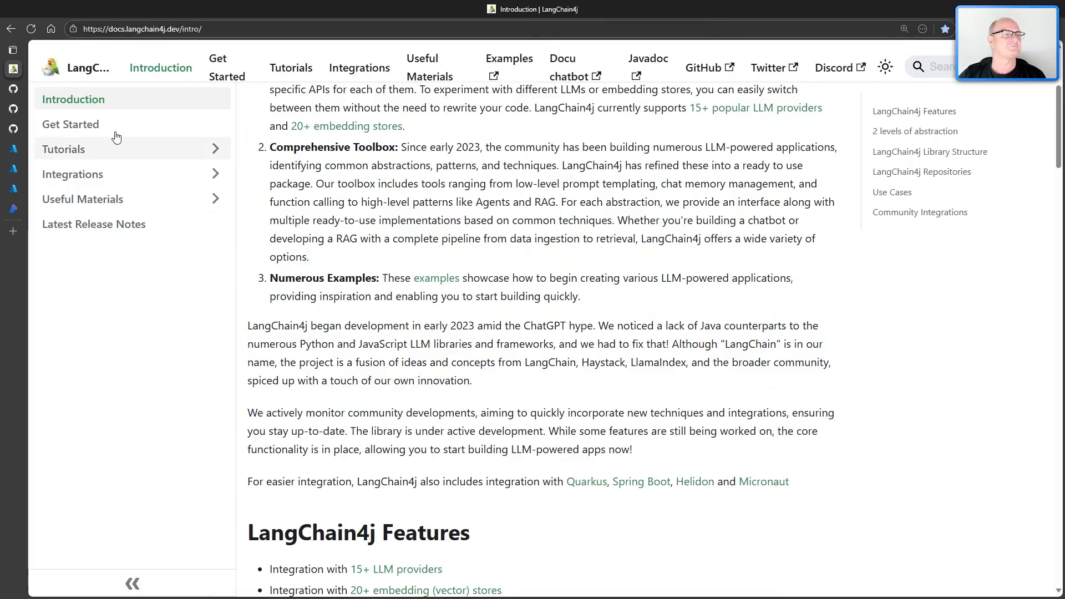
Bring up the langchain4j GitHub repository page from the browser's vertical tab bar.
left_click(51, 88)
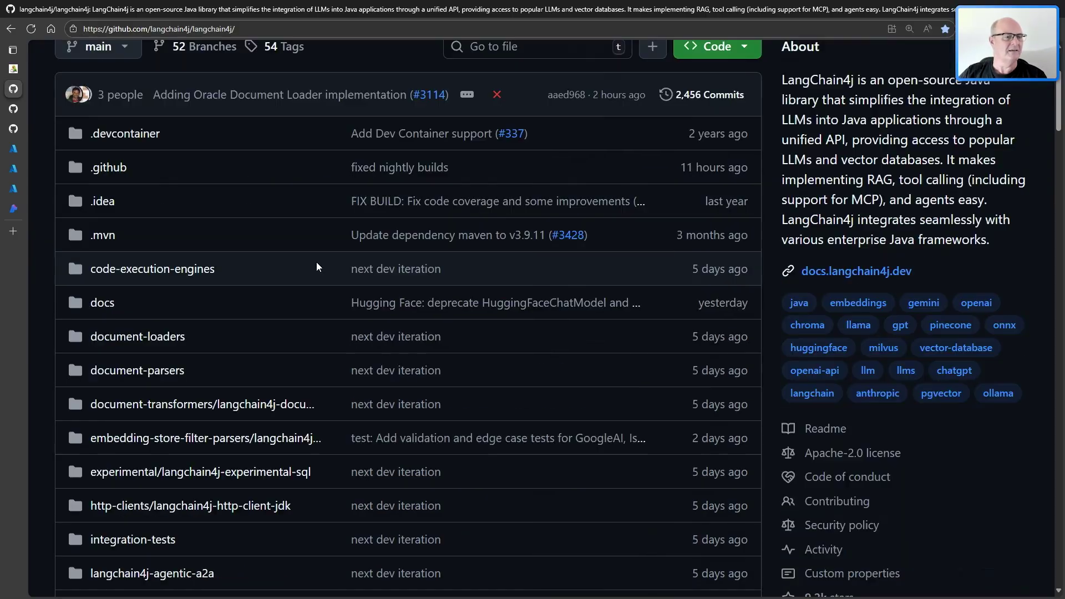
scroll(327, 250, "down", 3)
scroll(208, 250, "down", 2)
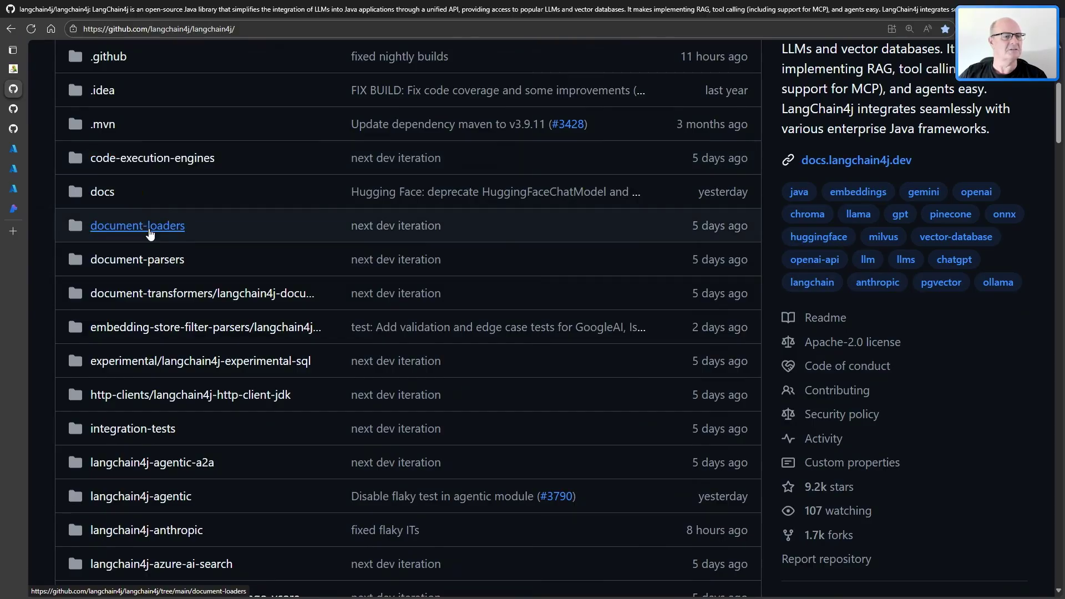
scroll(170, 308, "down", 1)
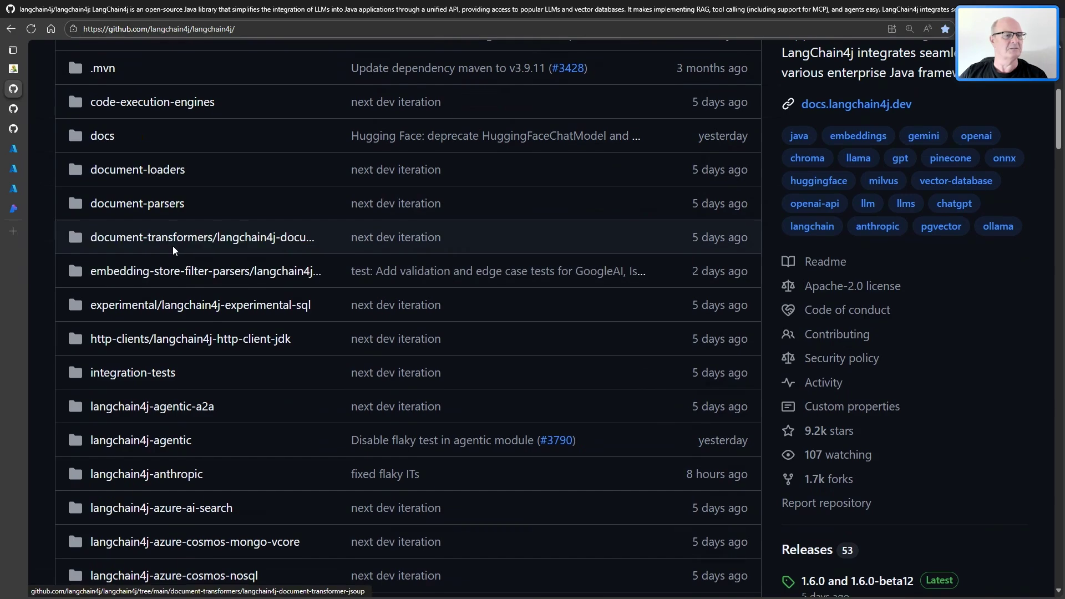
scroll(175, 247, "down", 1)
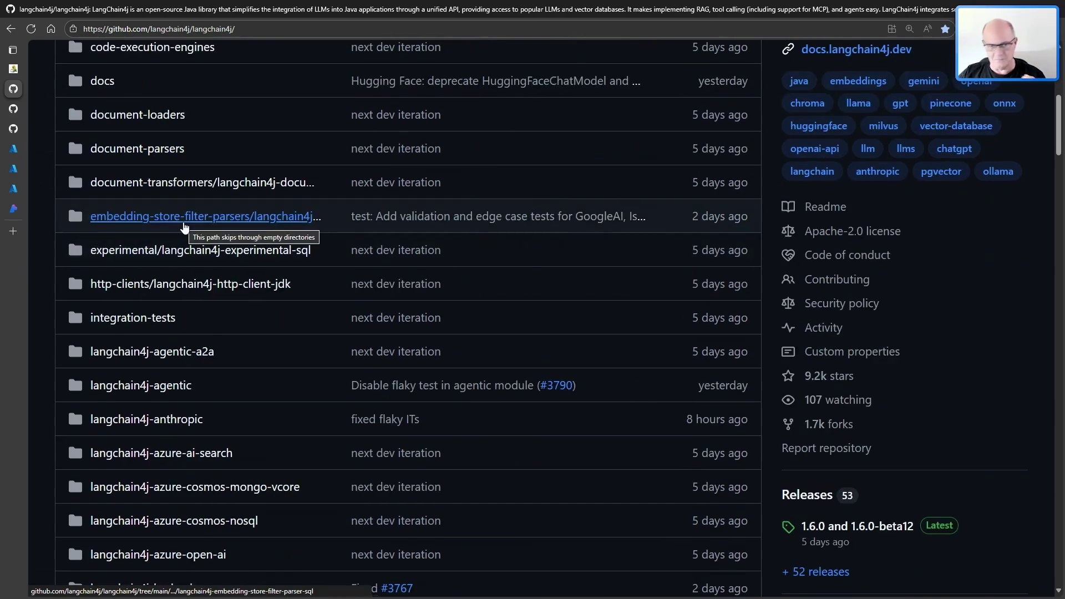
scroll(185, 226, "down", 1)
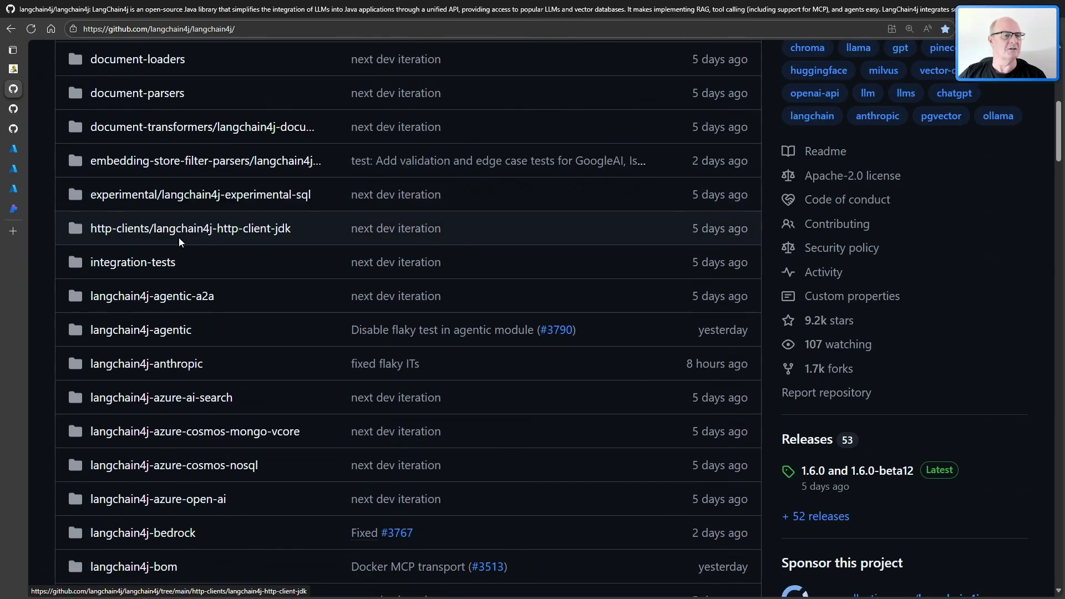
scroll(180, 242, "down", 1)
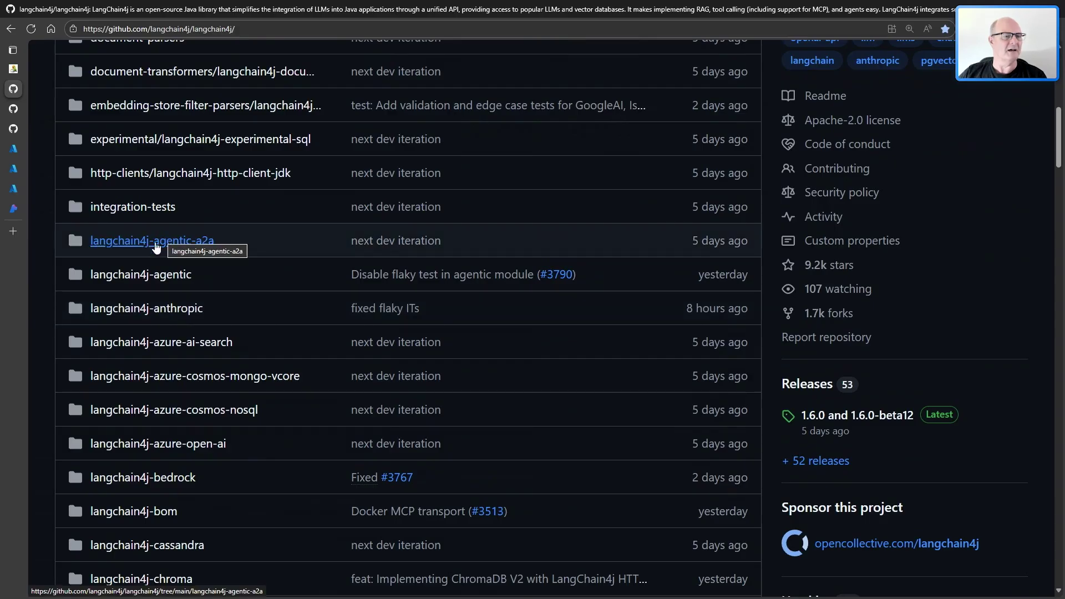
scroll(164, 289, "down", 1)
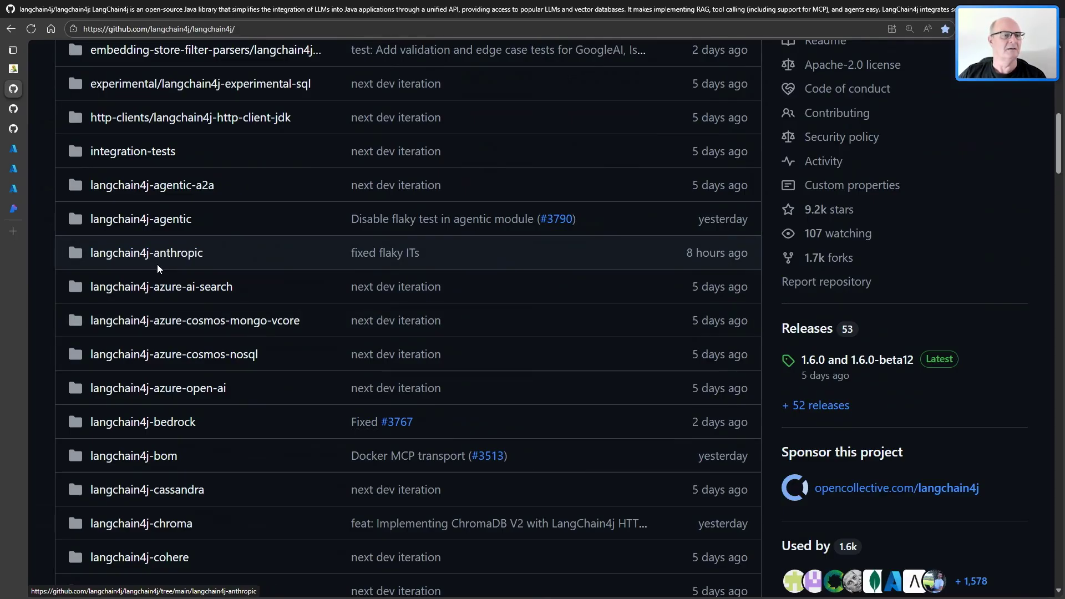
scroll(162, 273, "down", 1)
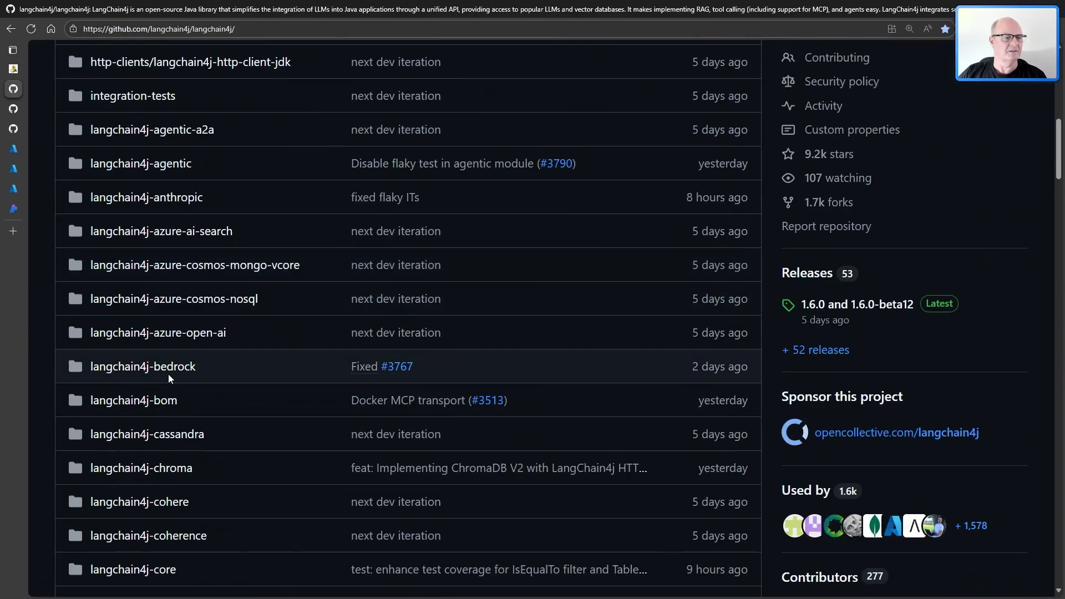
scroll(168, 373, "up", 5)
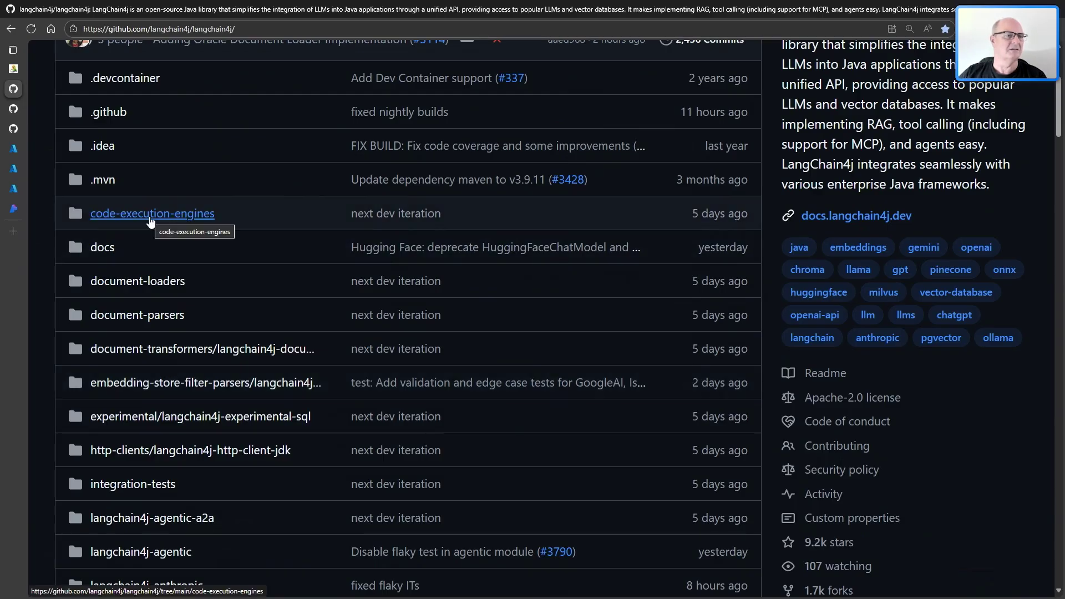
left_click(150, 218)
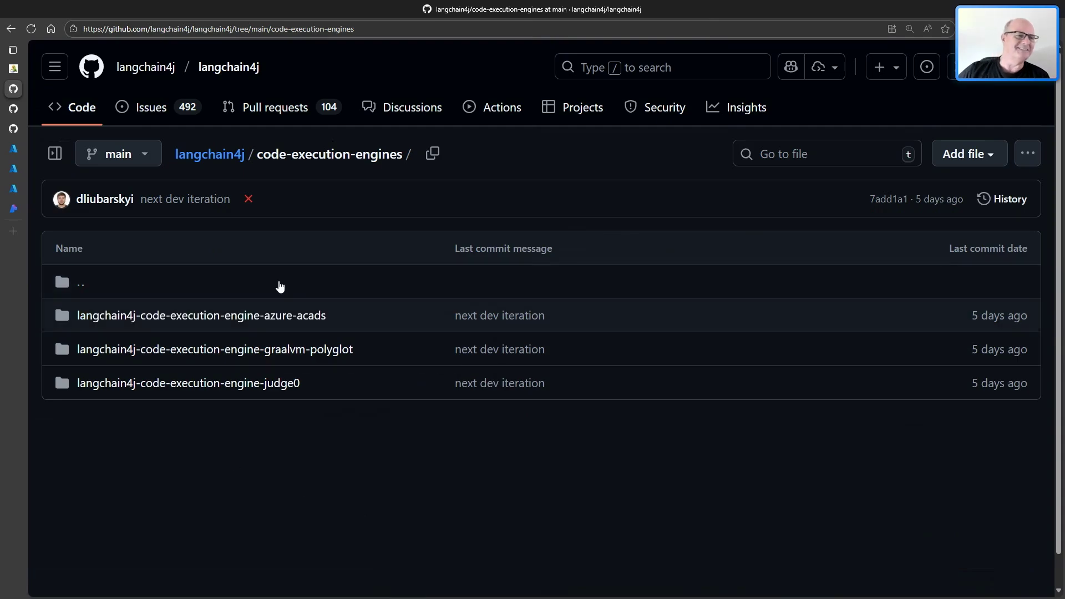
Open the azure-acads engine folder, compare with the examples fork, then return to VS Code.
left_click(217, 315)
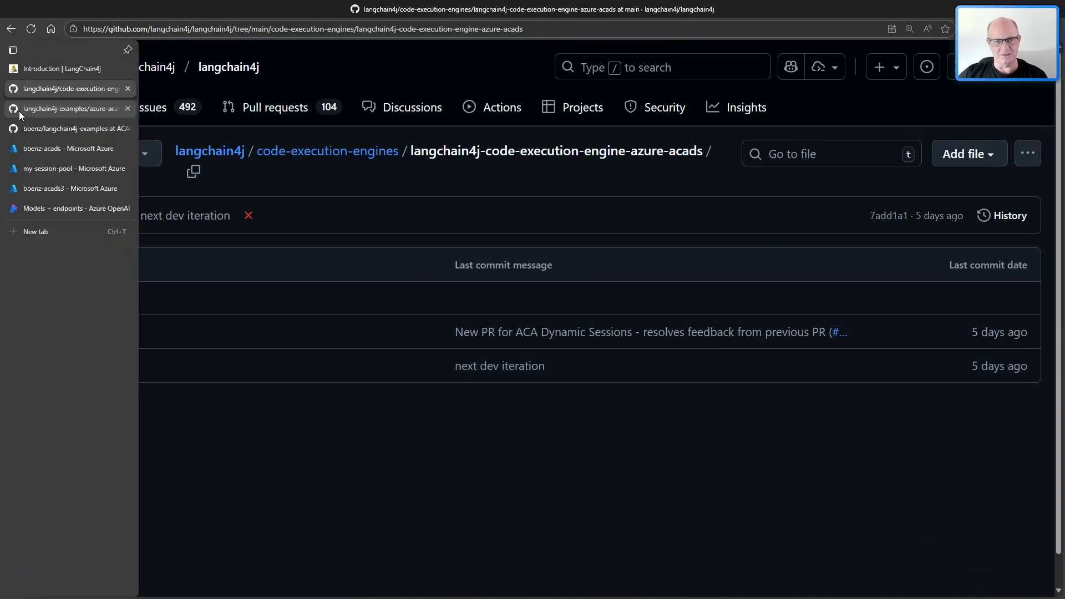
left_click(58, 109)
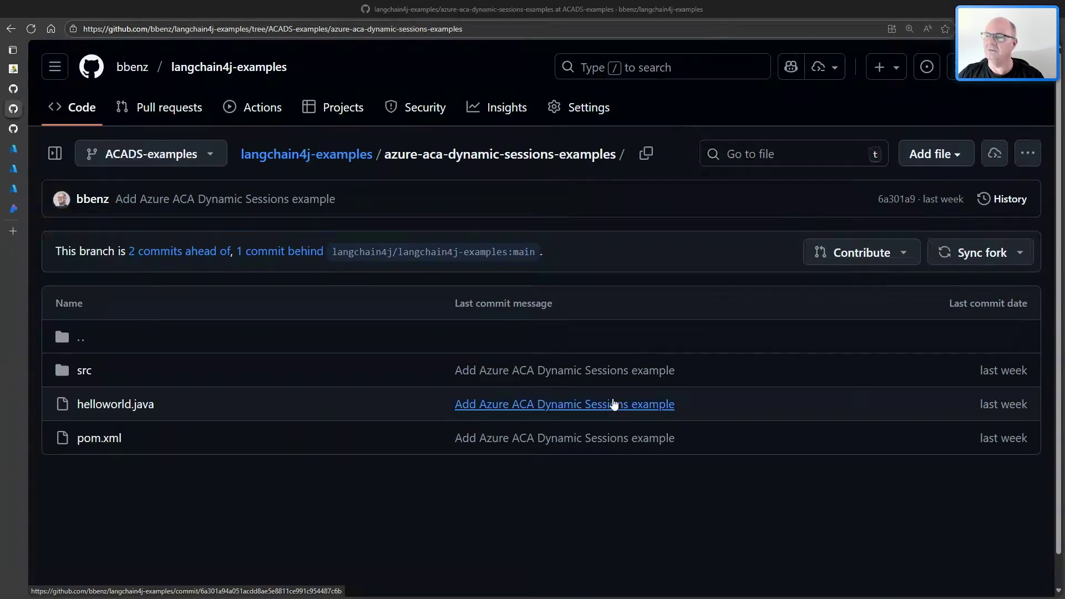
key("ctrl+Tab")
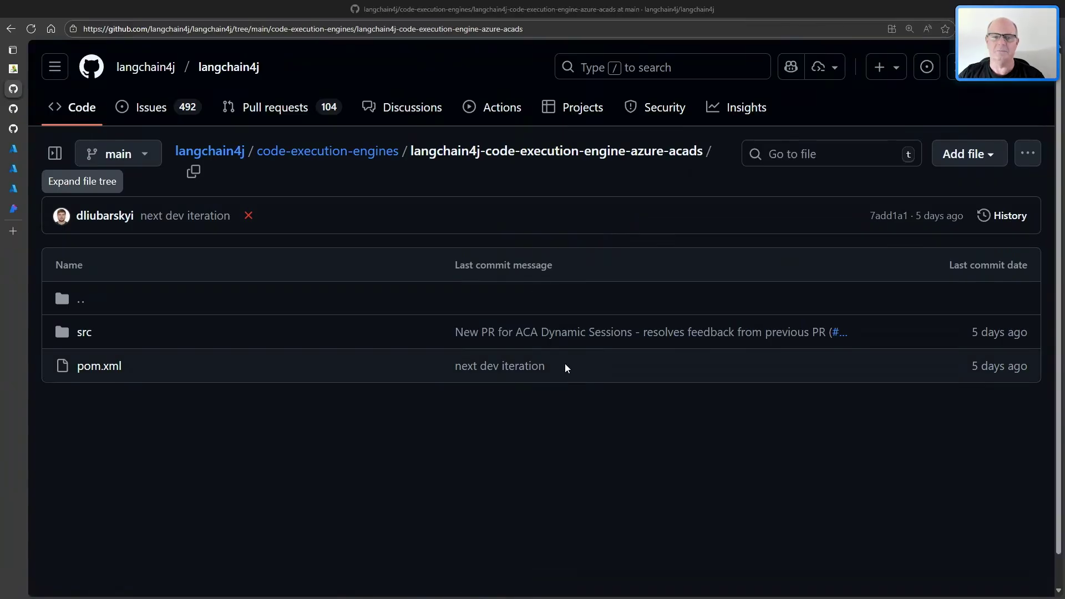
key("alt+Tab")
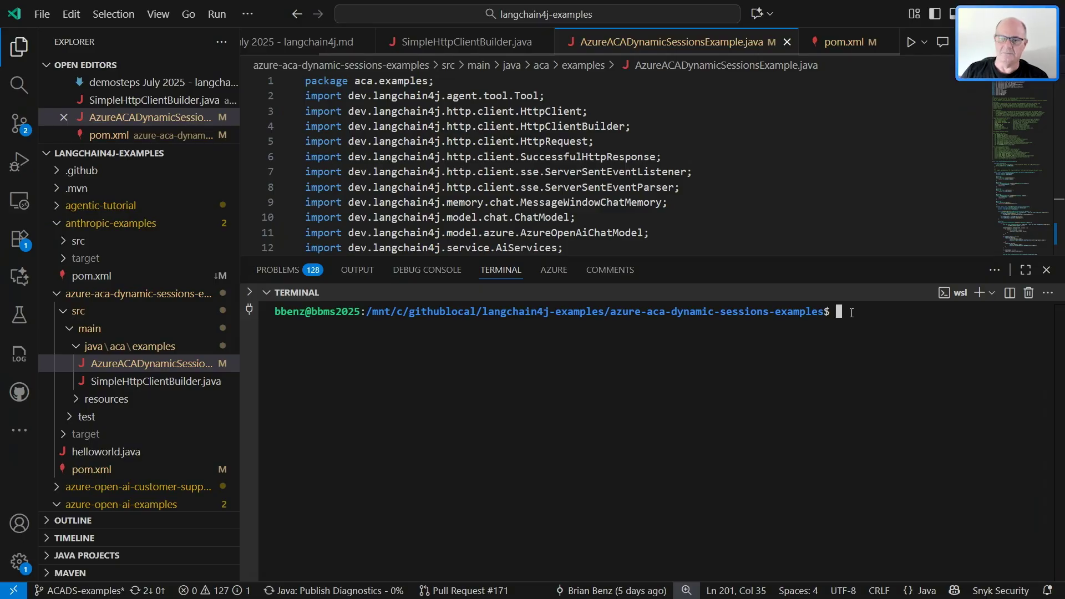
Rerun mvn exec:java in the terminal to build and run the dynamic sessions example.
key("Up")
key("Up")
key("Return")
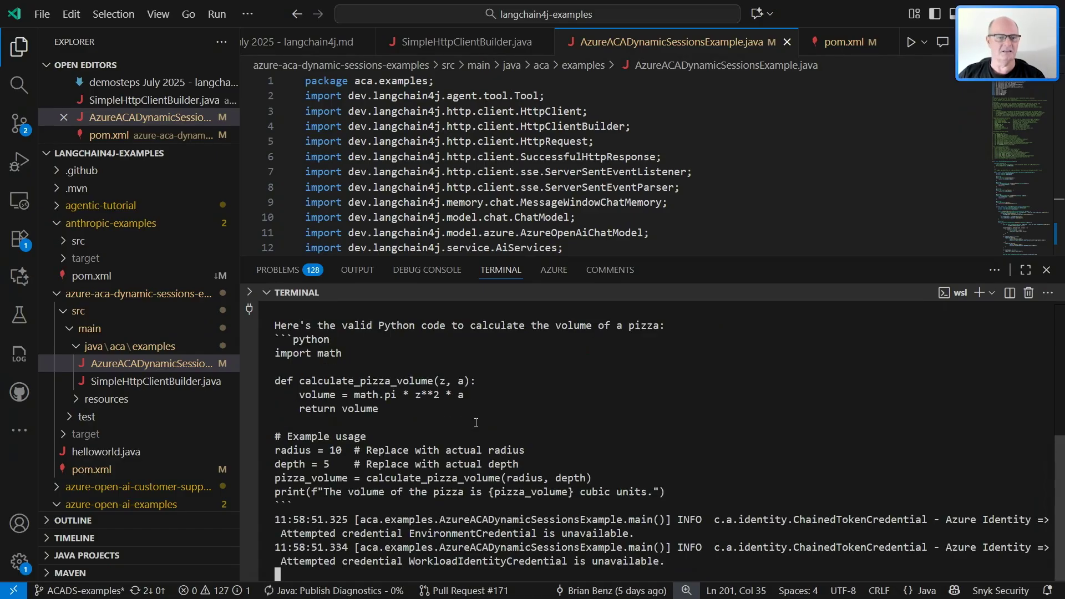
scroll(458, 422, "up", 3)
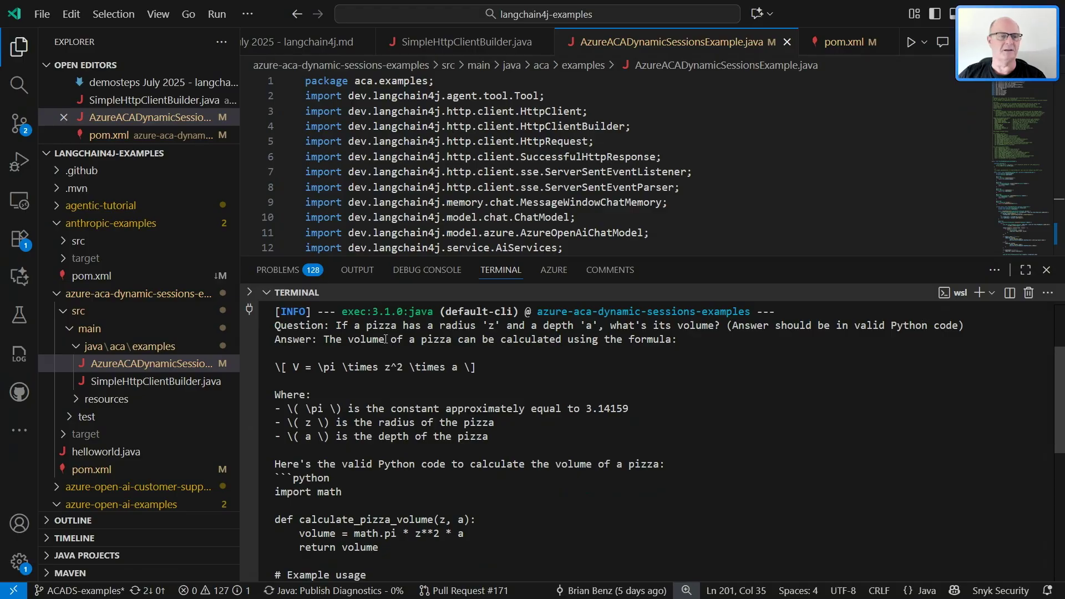
scroll(316, 331, "down", 1)
scroll(316, 331, "up", 1)
scroll(289, 394, "down", 1)
scroll(290, 392, "down", 2)
scroll(288, 403, "down", 2)
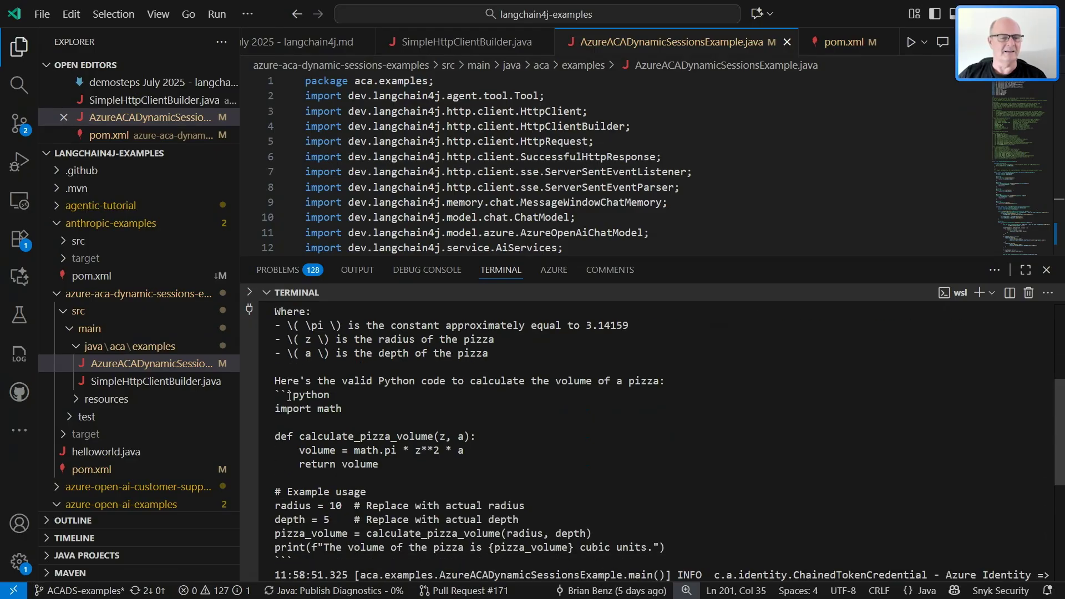
scroll(285, 412, "down", 2)
scroll(283, 420, "down", 2)
scroll(283, 419, "down", 1)
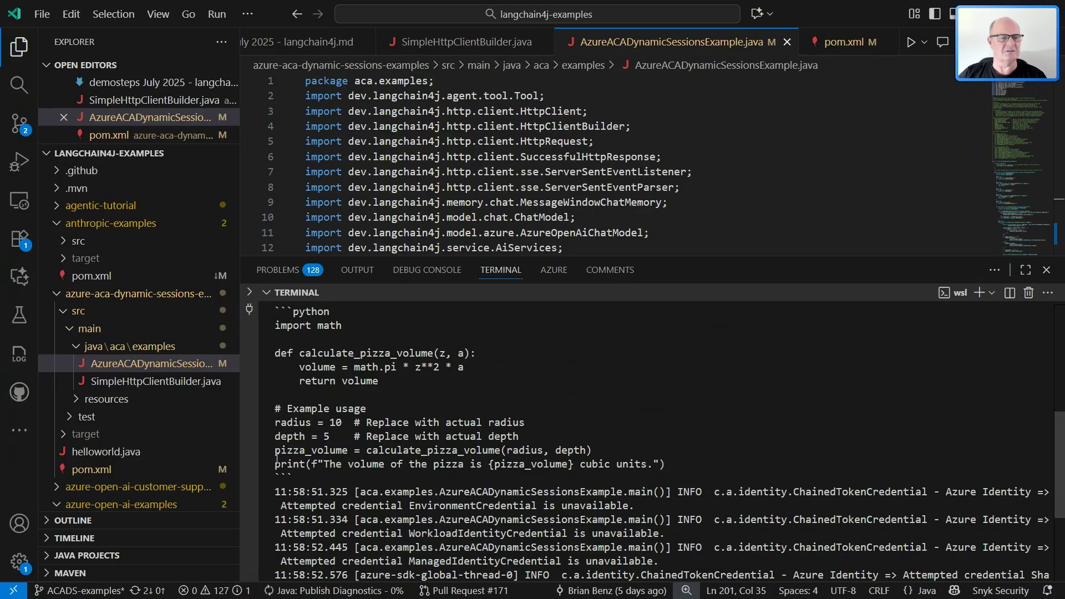
scroll(686, 449, "down", 1)
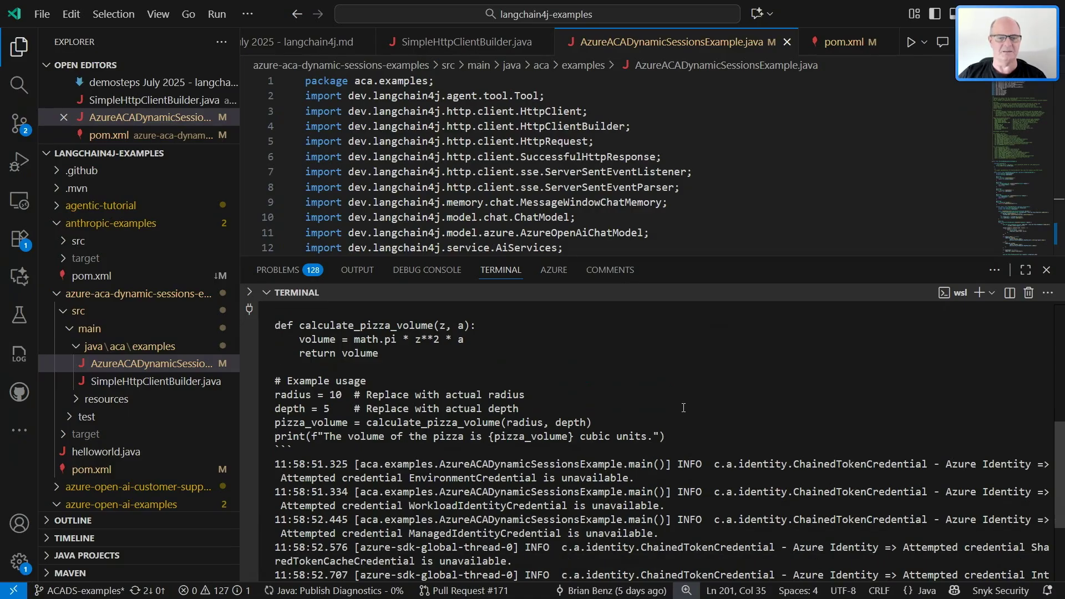
scroll(682, 409, "up", 2)
scroll(684, 408, "up", 2)
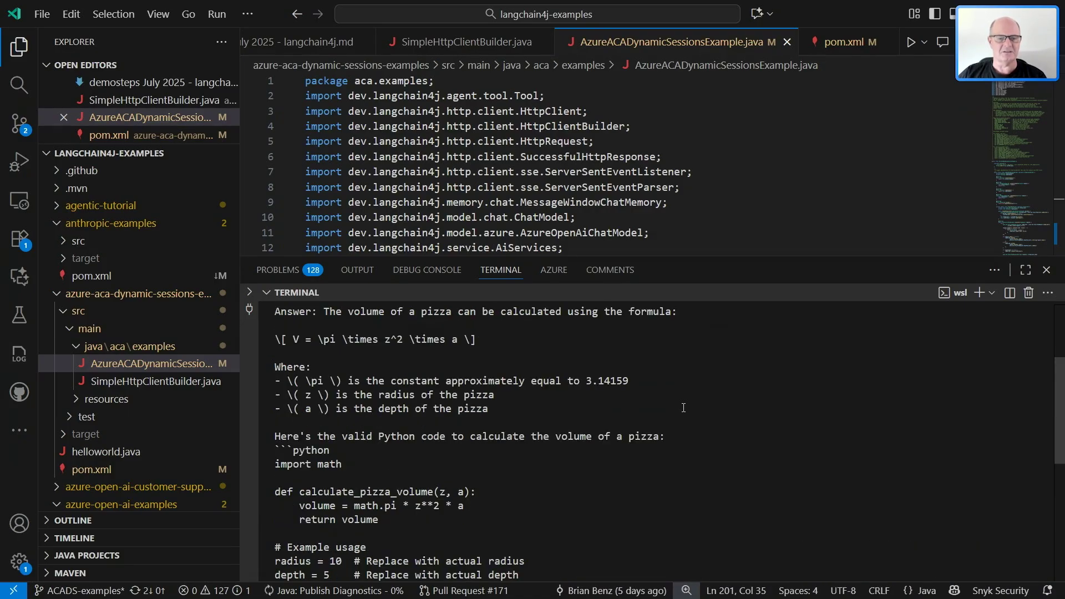
scroll(683, 409, "up", 2)
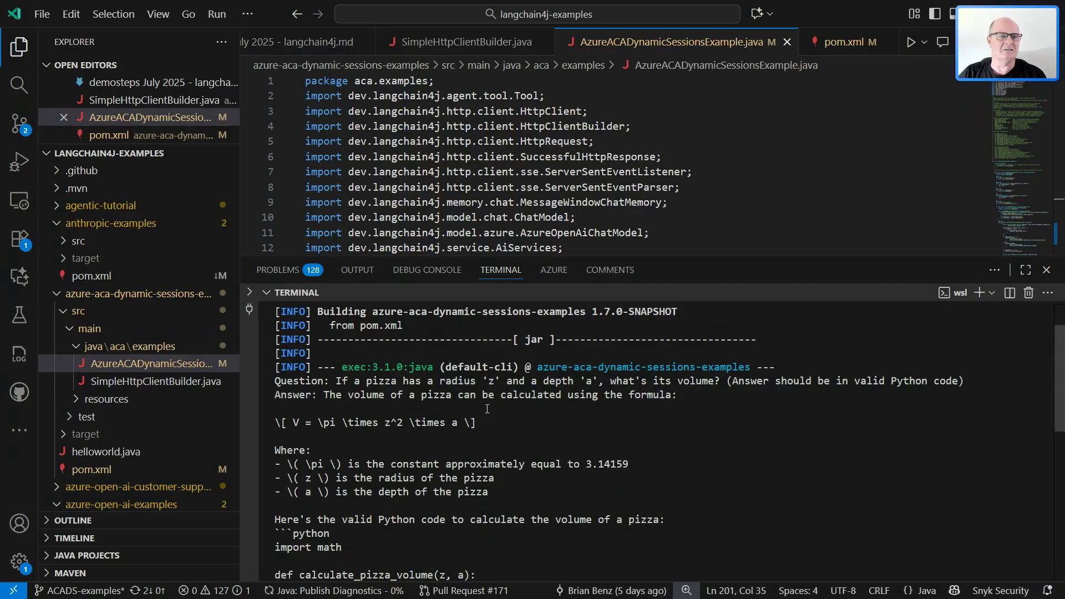
scroll(486, 410, "down", 1)
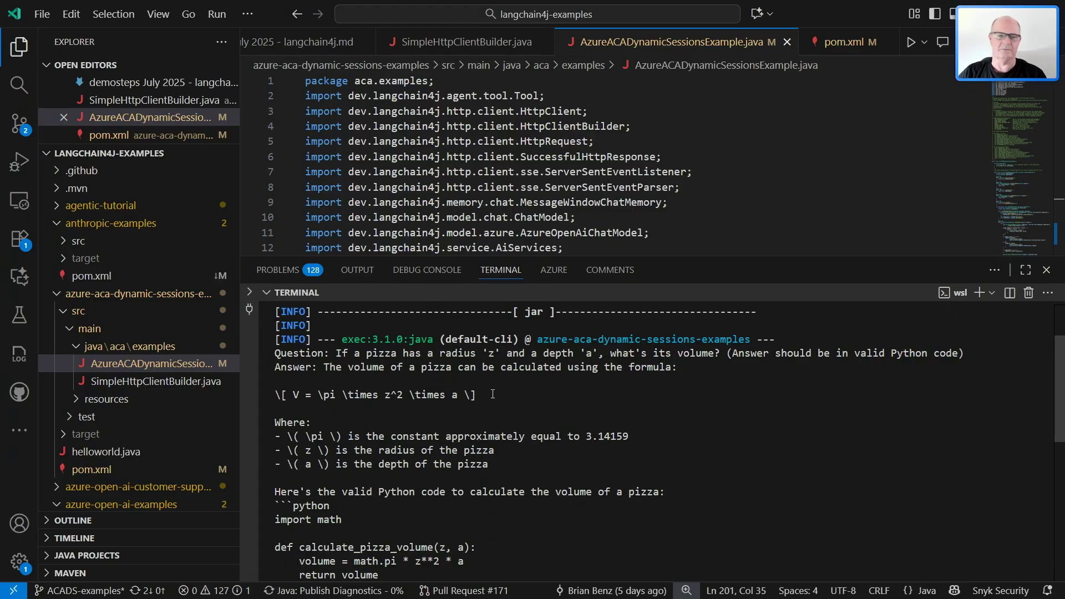
scroll(492, 393, "down", 1)
scroll(475, 392, "down", 1)
scroll(458, 392, "down", 1)
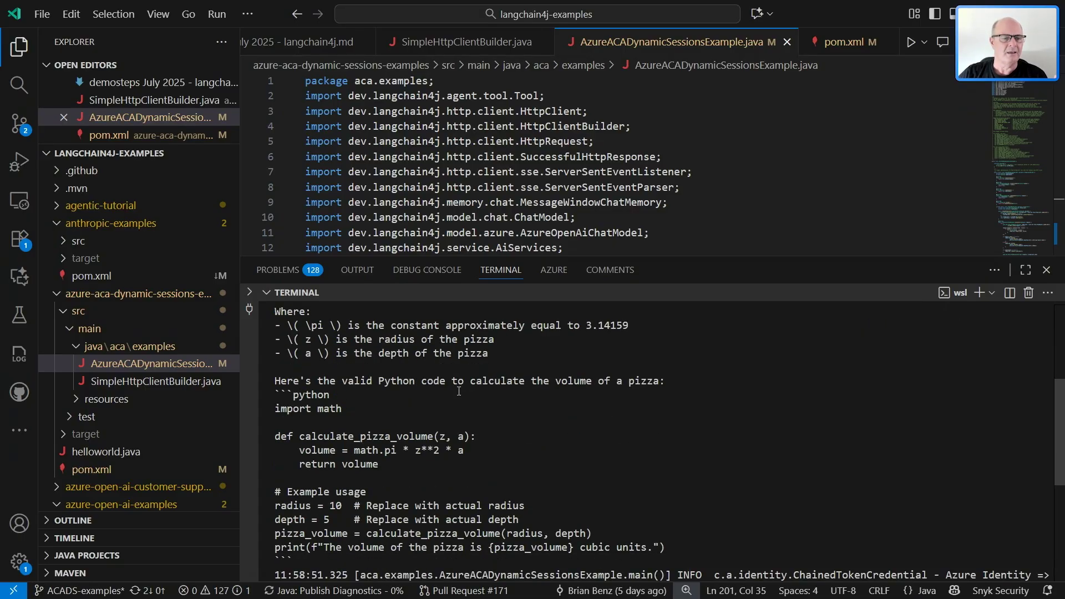
scroll(458, 392, "down", 2)
scroll(442, 389, "down", 2)
scroll(416, 388, "down", 1)
scroll(389, 383, "down", 1)
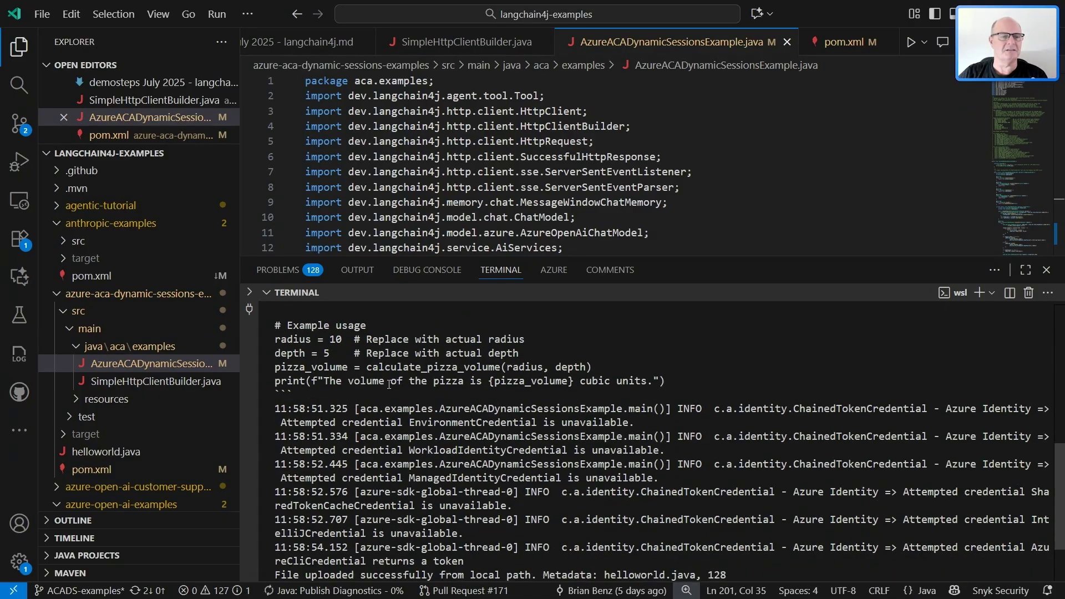
scroll(358, 408, "down", 2)
scroll(416, 400, "down", 2)
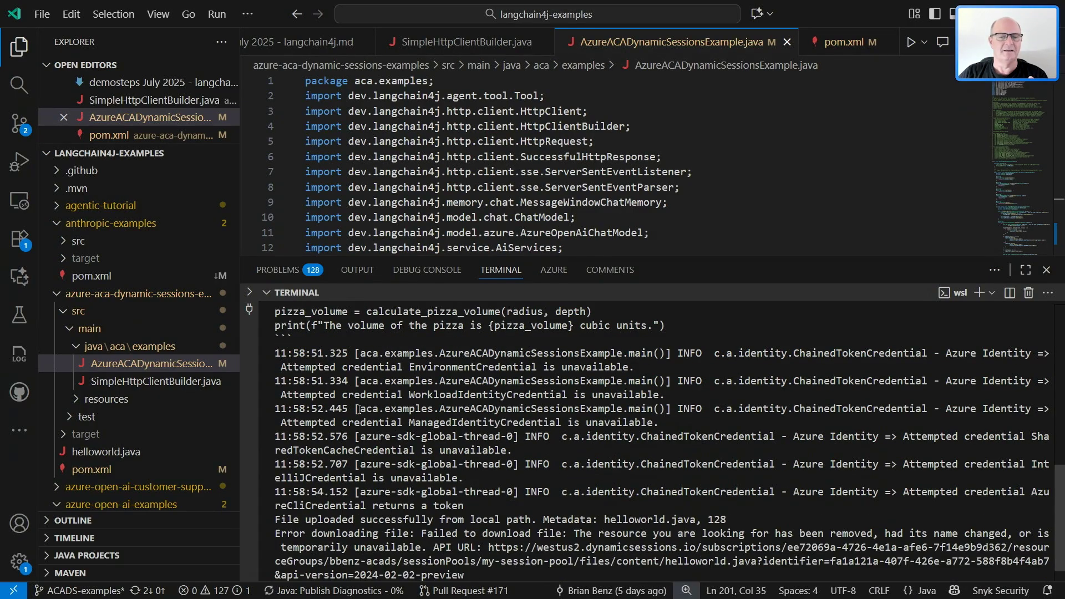
scroll(466, 391, "down", 2)
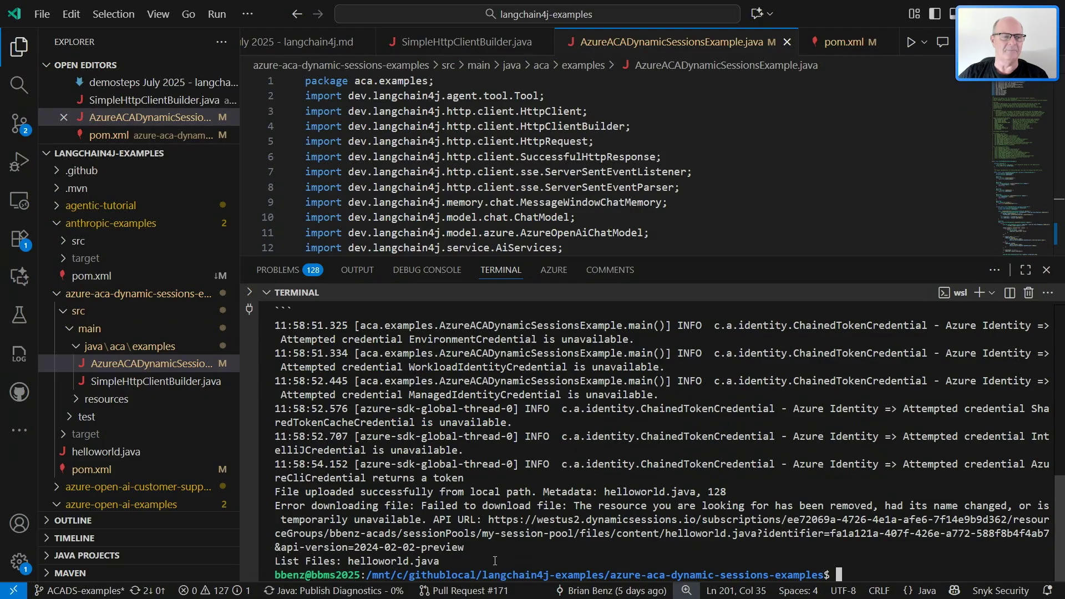
scroll(495, 560, "up", 3)
scroll(453, 478, "up", 3)
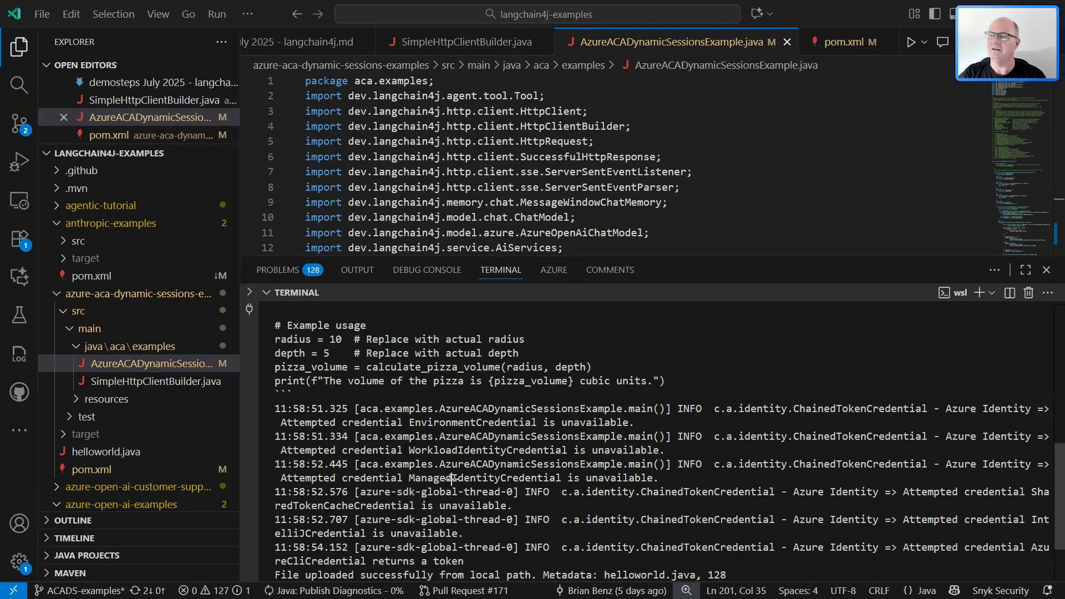
Switch to the browser and land on the my-session-pool session pool overview.
key("alt+Tab")
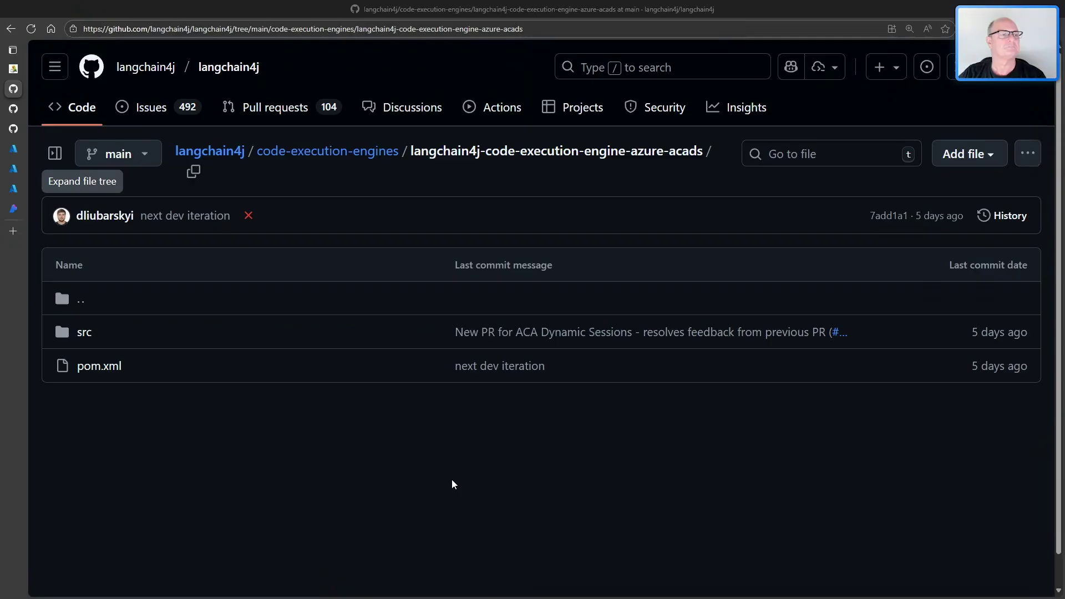
key("ctrl+Tab")
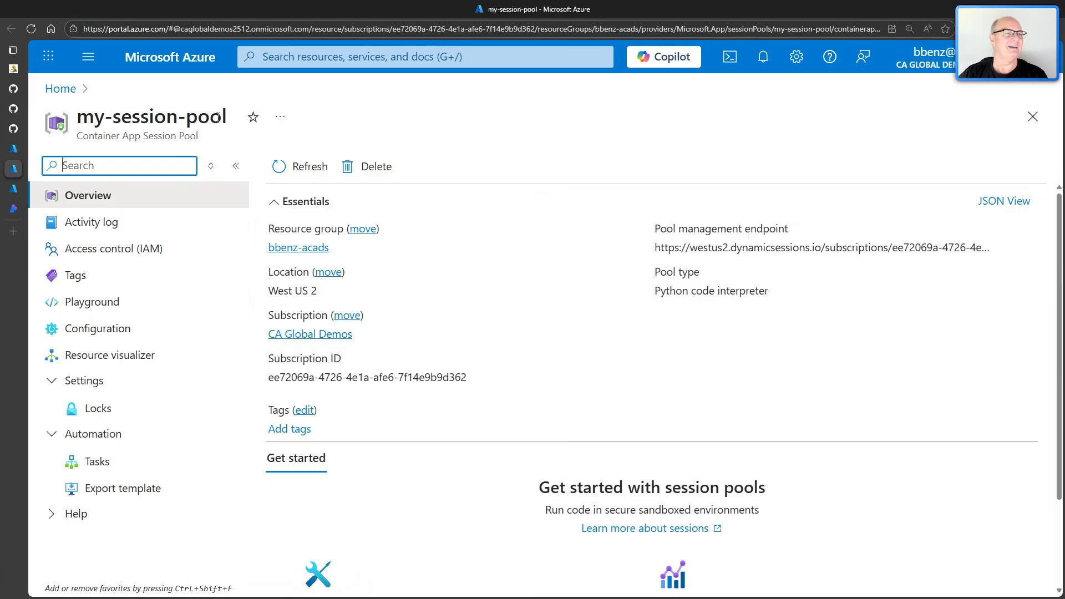
left_click(13, 150)
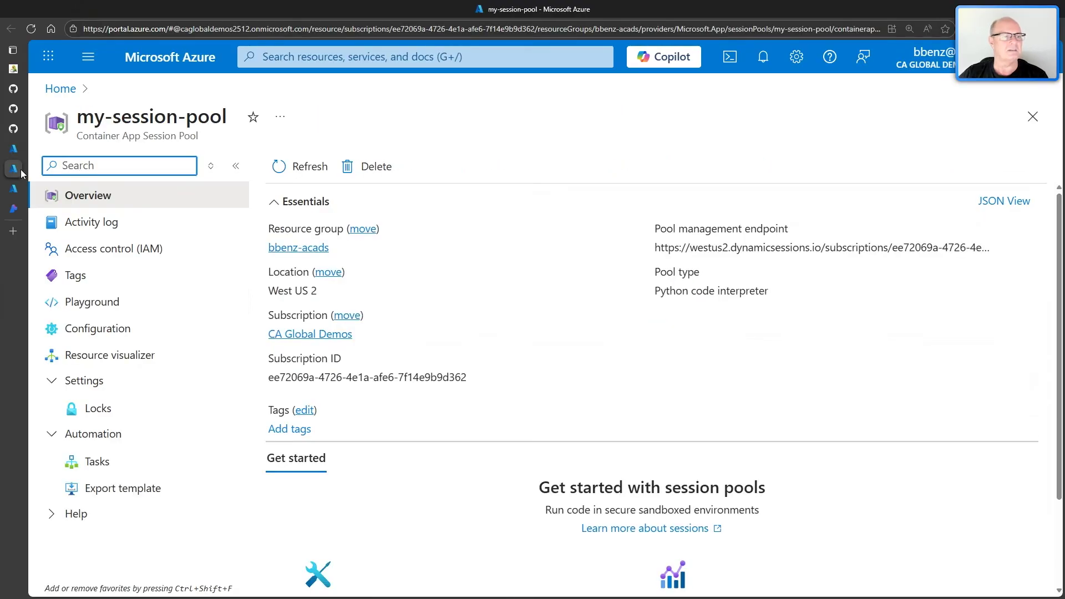
Glance at bbenz-acads3, open my-session-pool's Hello World Playground, then return to the editor.
left_click(13, 188)
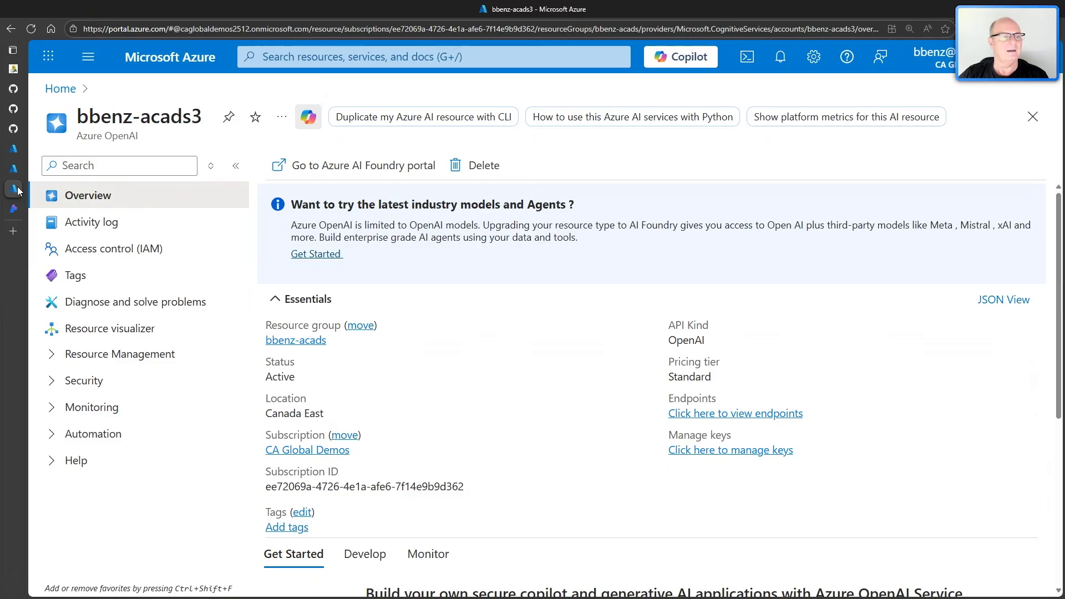
left_click(15, 167)
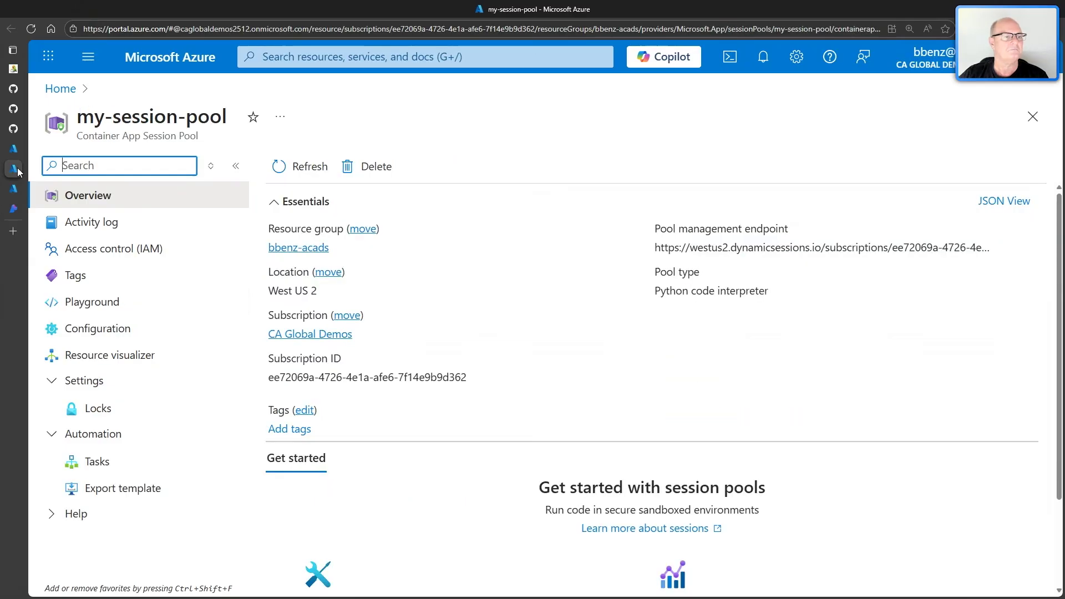
left_click(92, 302)
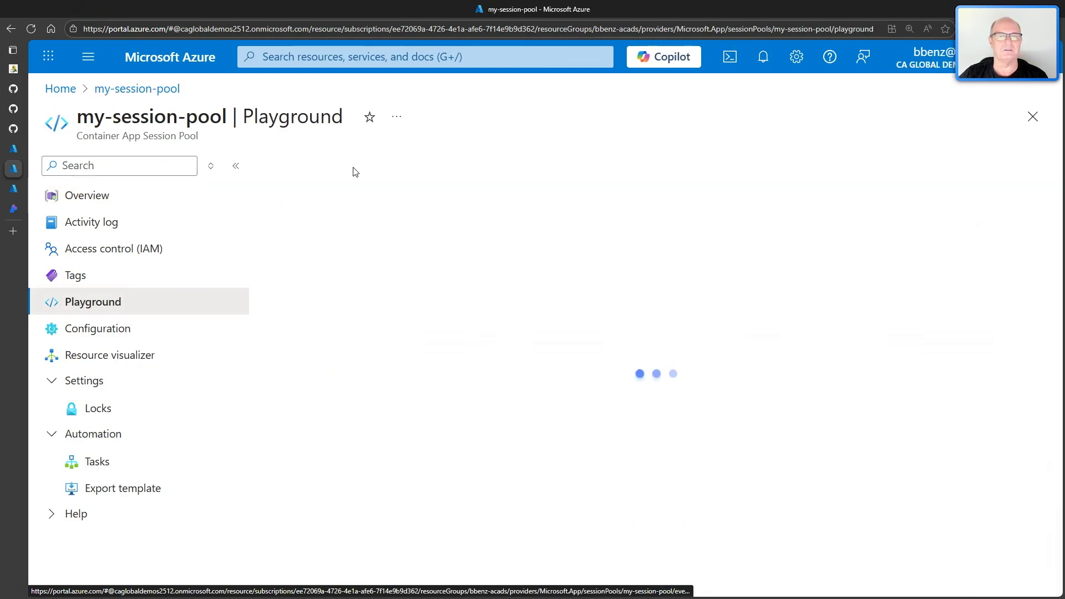
left_click(480, 228)
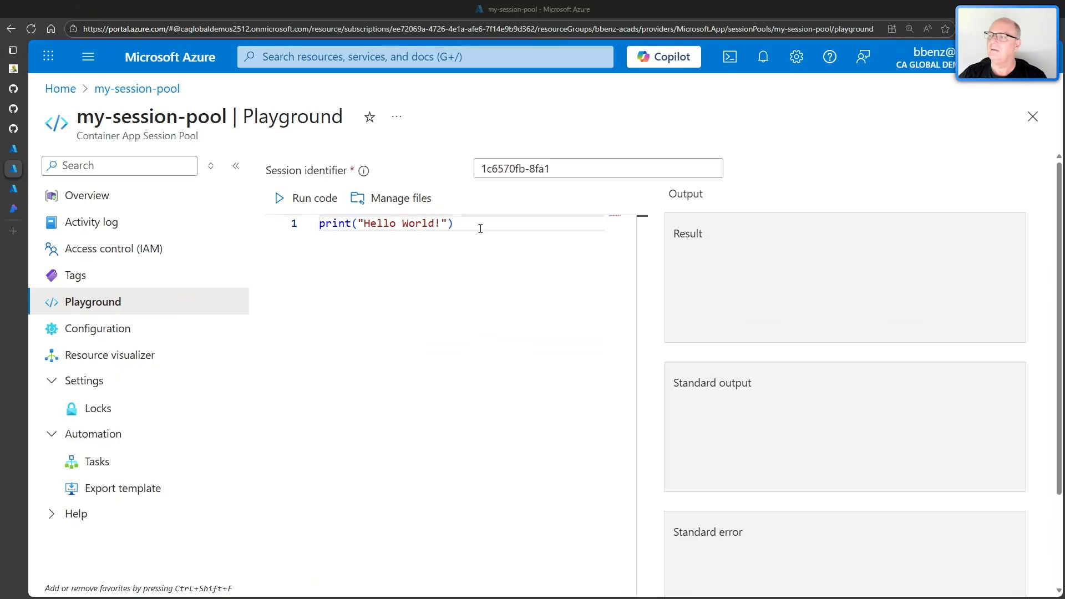
key("alt+Tab")
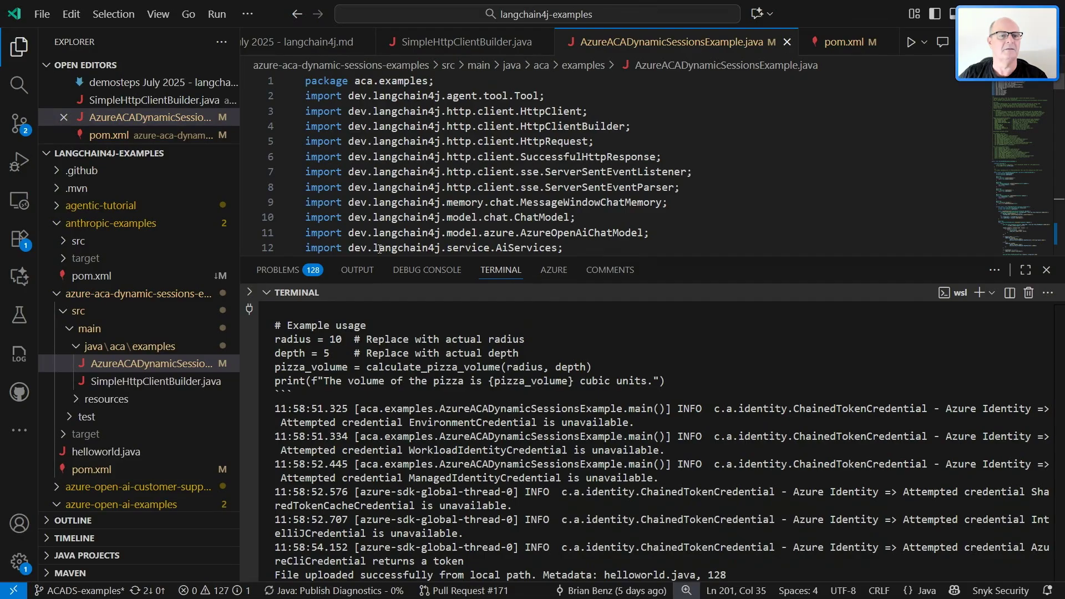
scroll(346, 352, "up", 3)
scroll(346, 351, "up", 3)
scroll(342, 366, "up", 3)
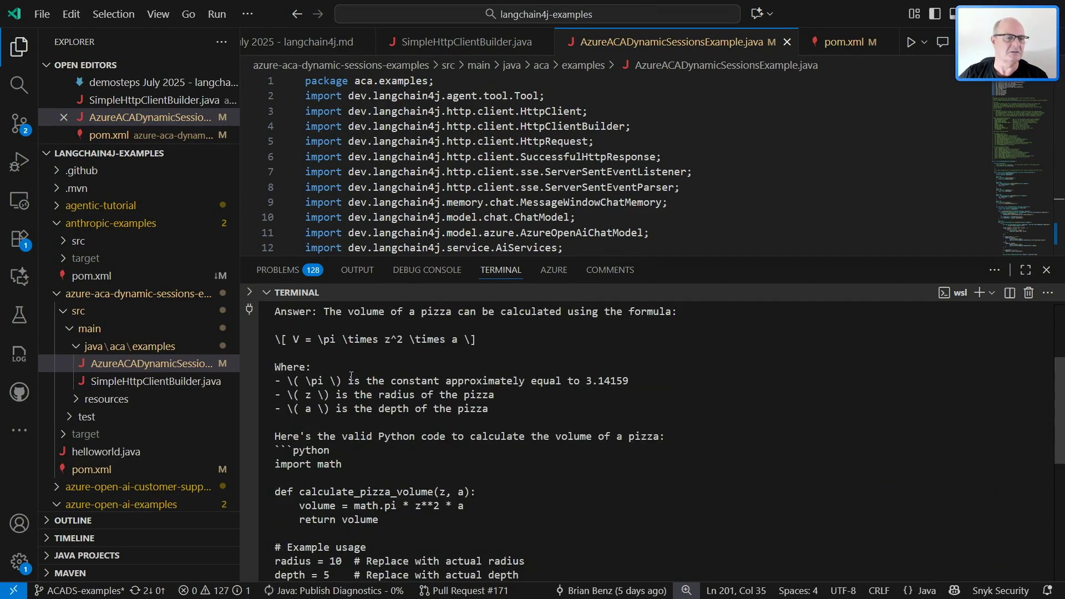
scroll(337, 373, "up", 2)
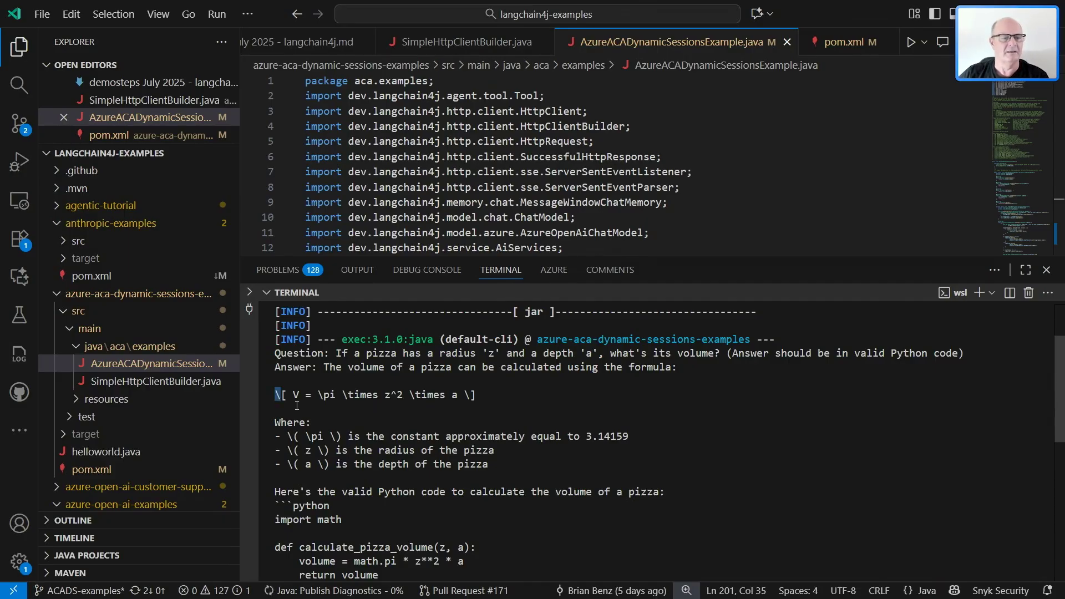
left_click_drag(275, 394, 465, 450)
scroll(465, 450, "down", 2)
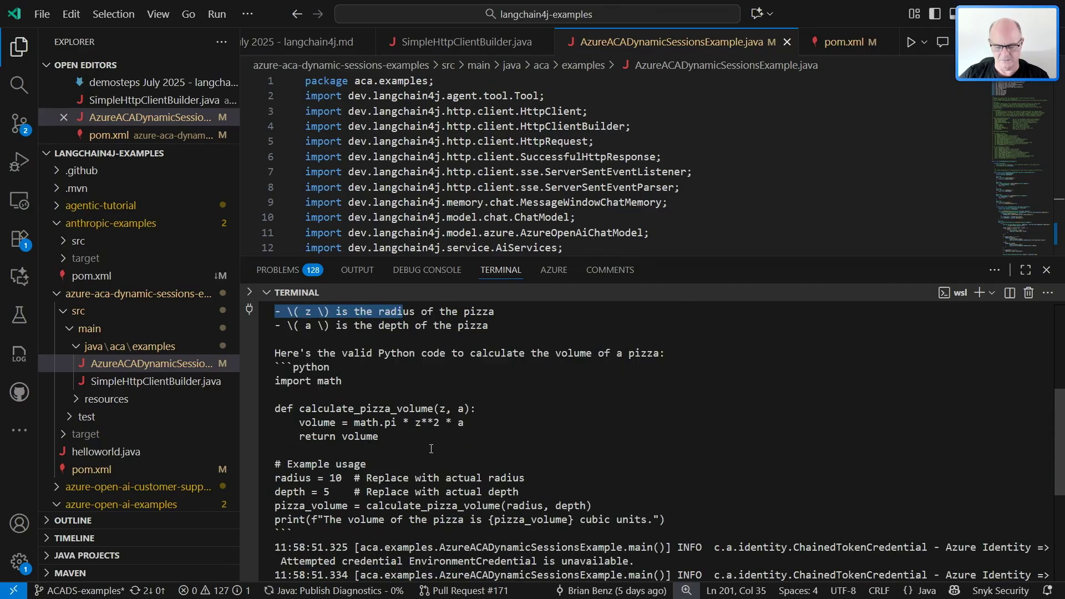
Copy the terminal's pizza-volume answer through the example print line, then return to the browser.
left_click_drag(430, 449, 430, 449)
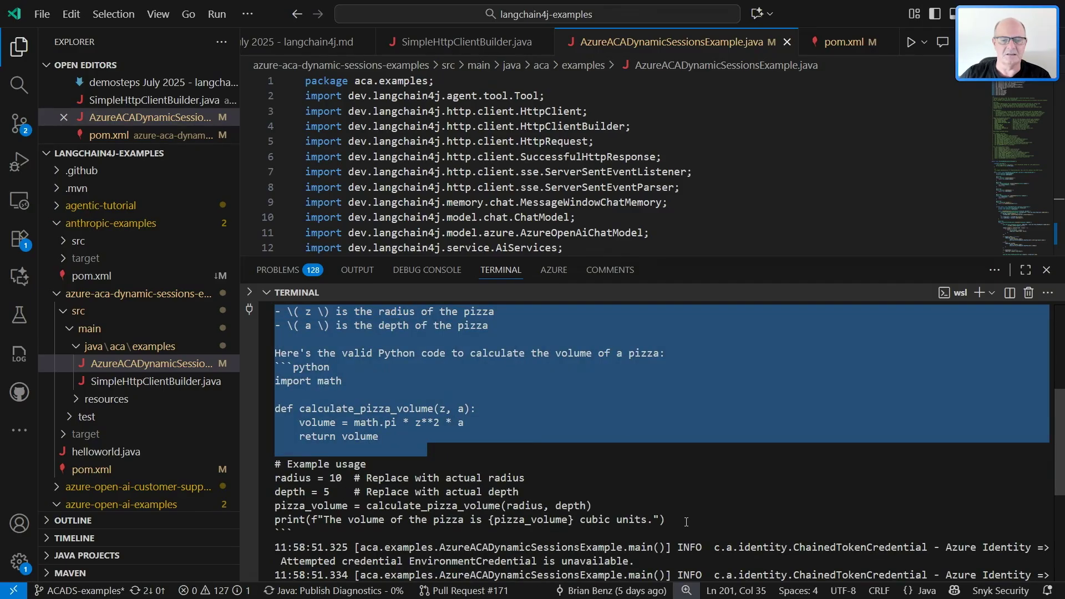
left_click_drag(430, 449, 687, 521)
key("ctrl+c")
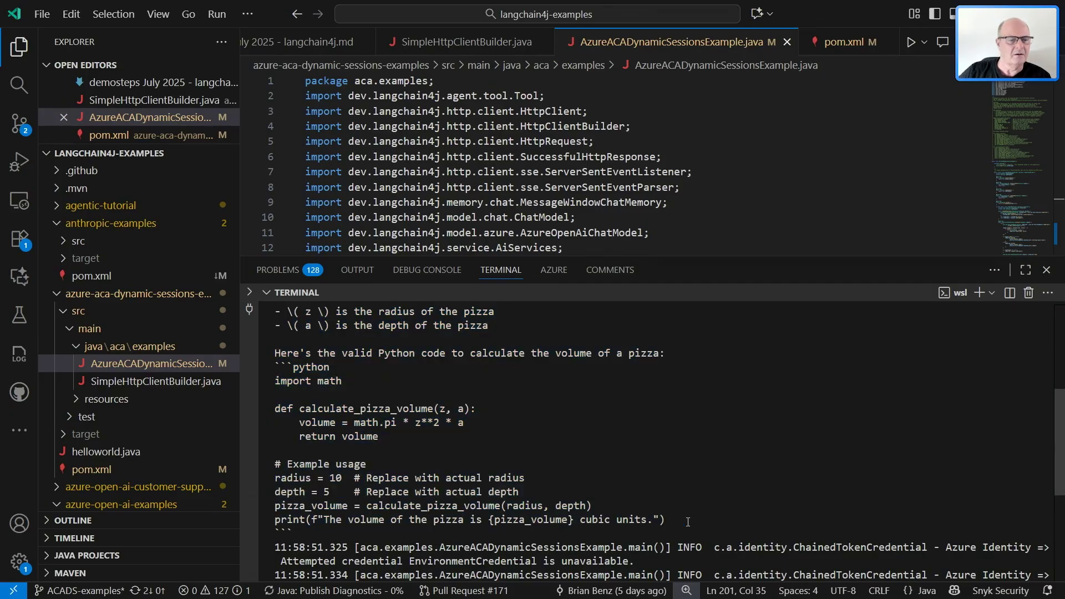
key("alt+Tab")
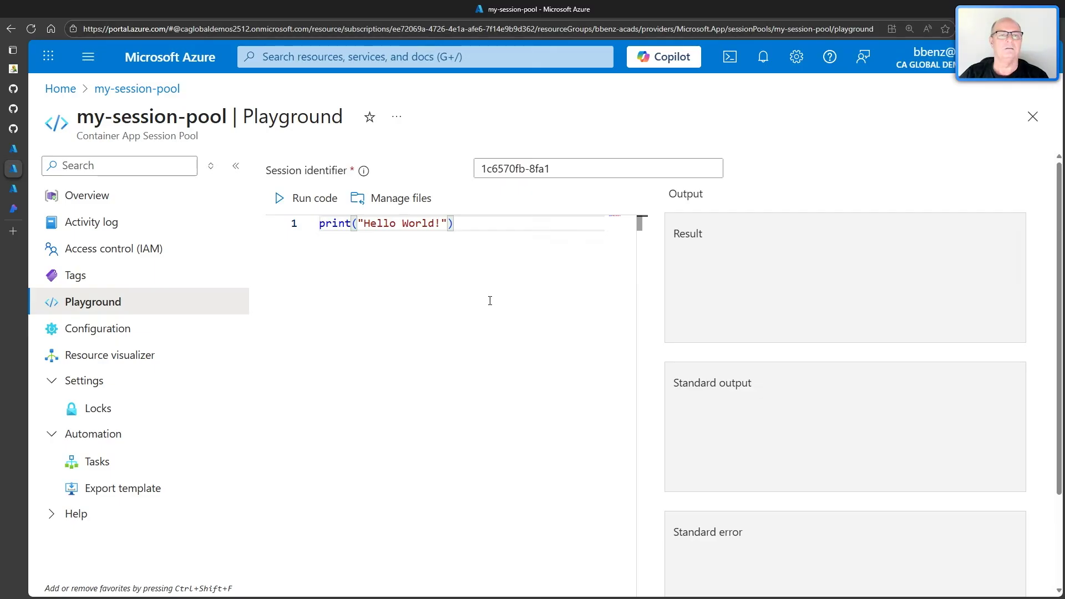
Paste the copied answer over Hello World and run it, producing a line-continuation SyntaxError.
left_click_drag(456, 224, 297, 262)
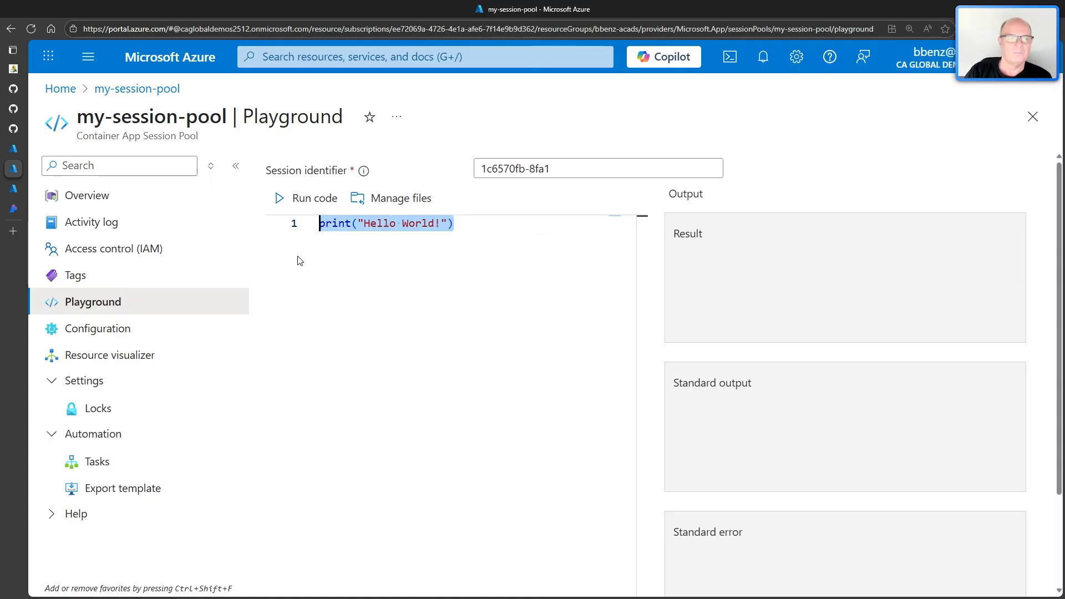
key("ctrl+v")
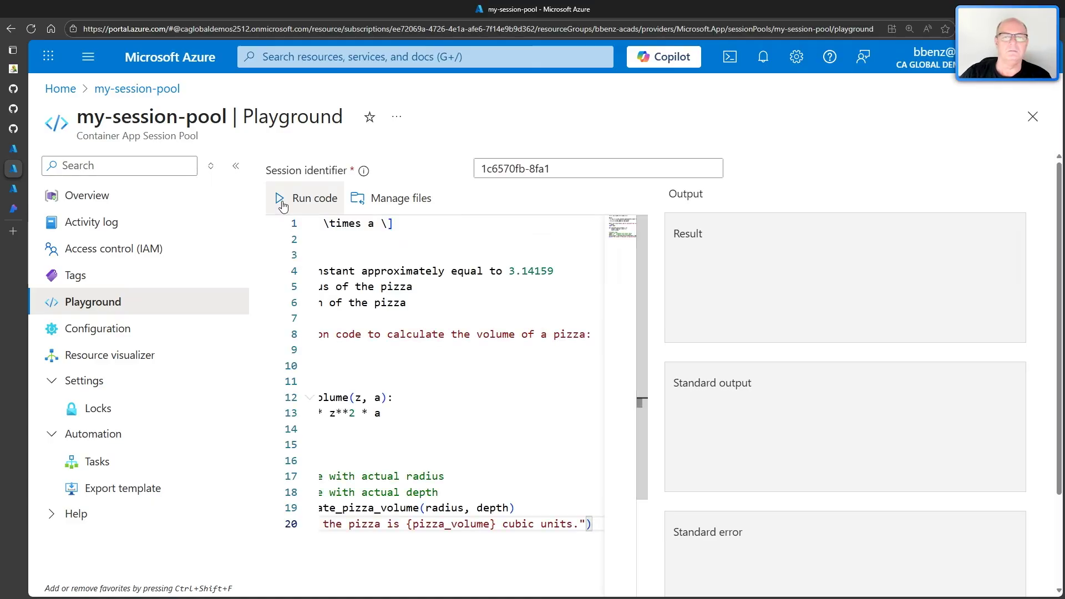
left_click(284, 203)
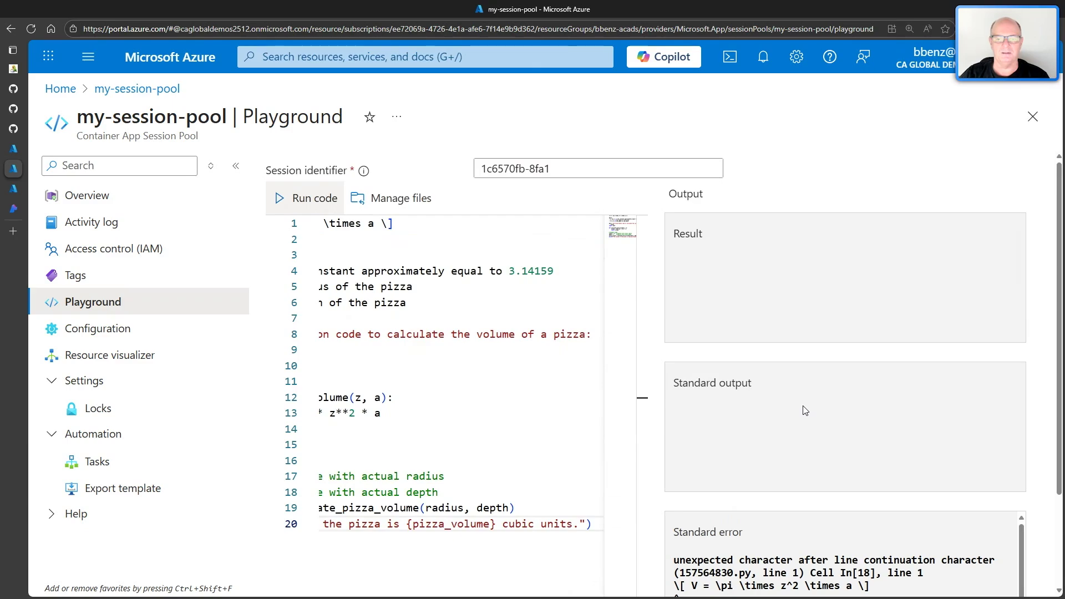
scroll(805, 411, "down", 2)
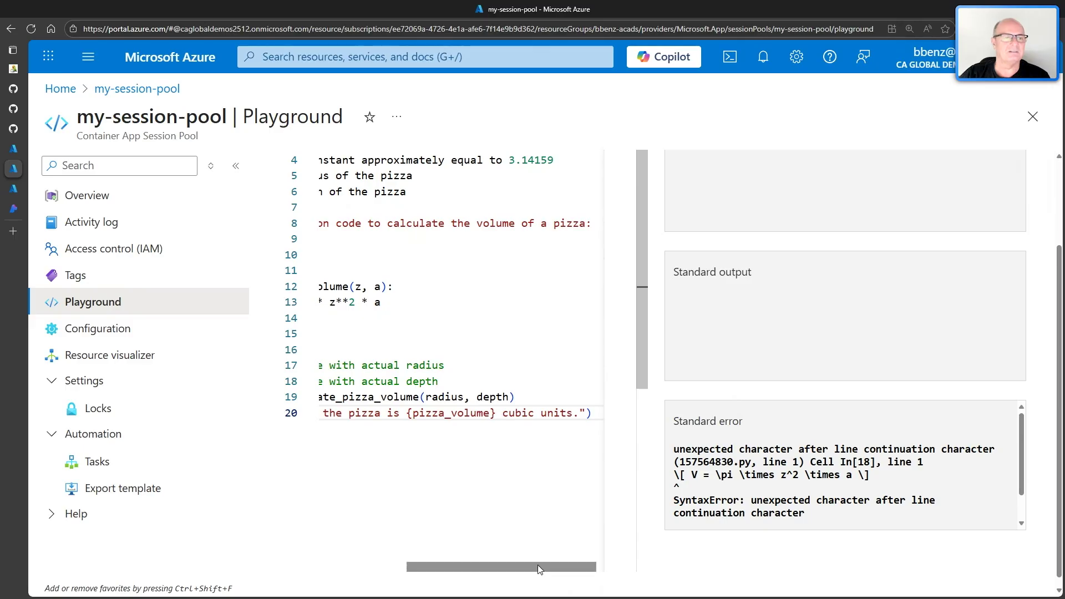
left_click_drag(538, 565, 330, 526)
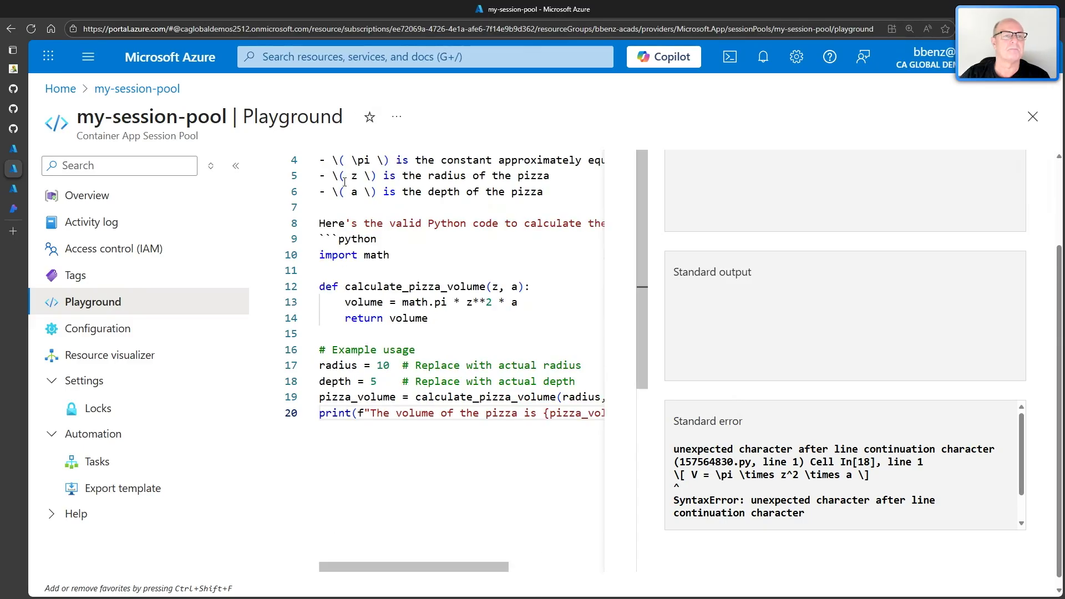
Delete the explanatory prose lines above the pasted code.
left_click(345, 160)
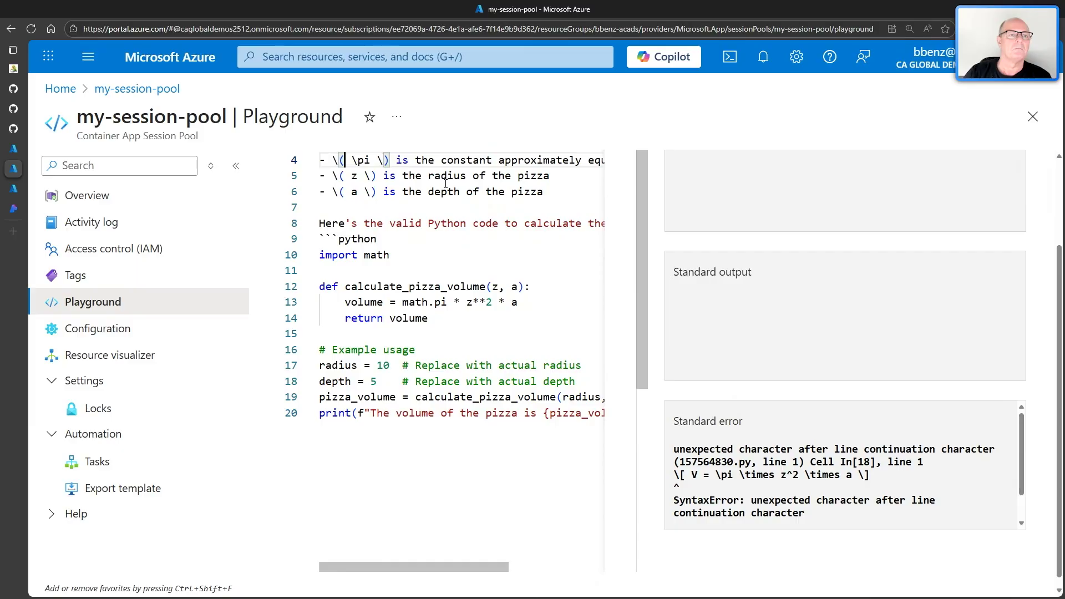
key("shift+Down")
key("shift+Down")
key("shift+Down")
key("shift+Down")
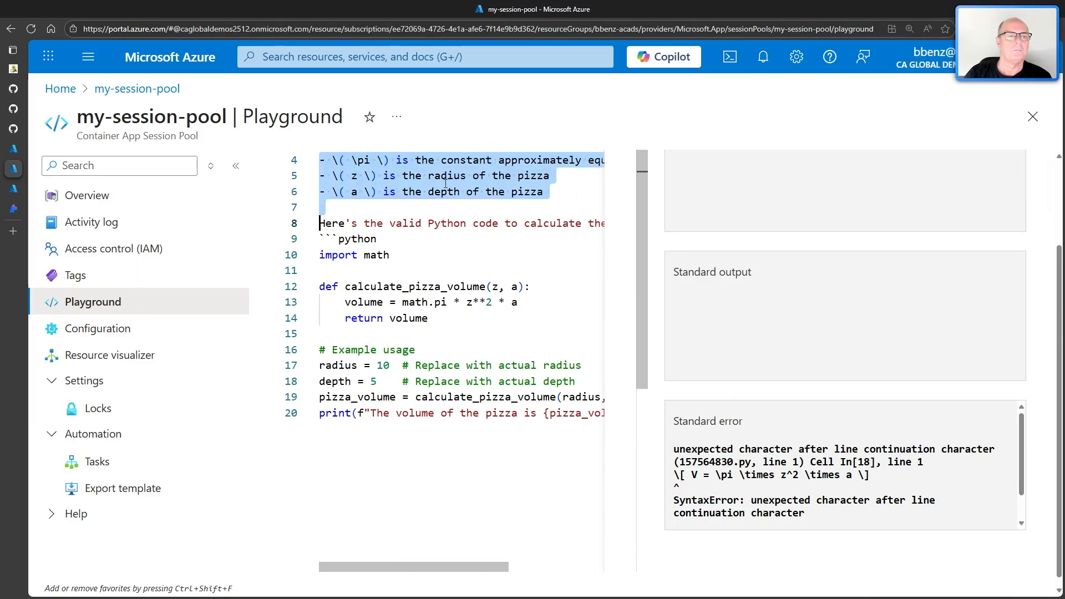
key("shift+Down")
key("Delete")
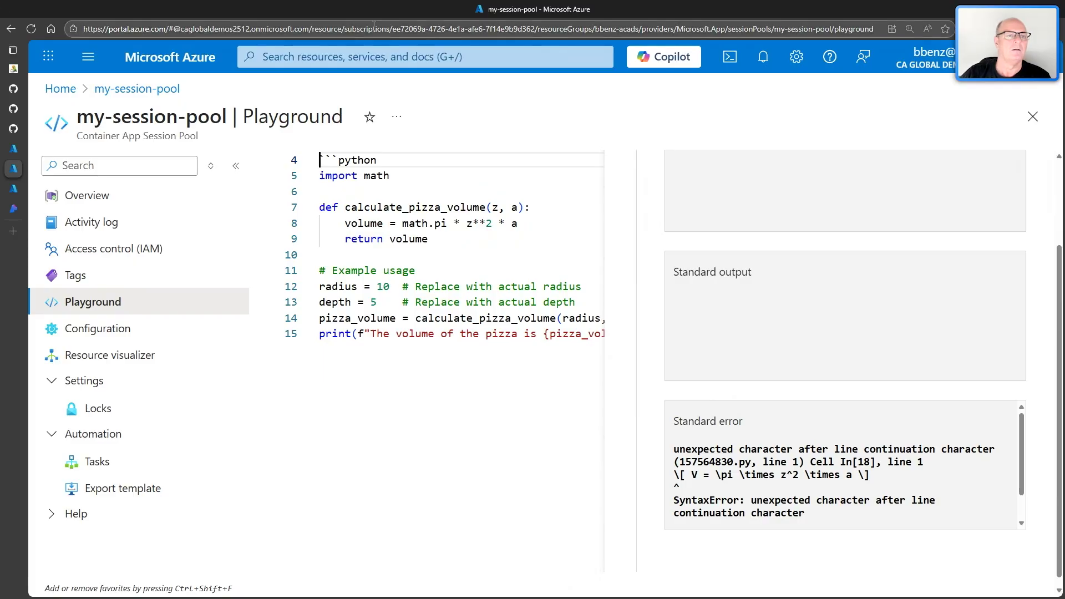
Delete the remaining code block from the top, leaving the editor empty.
left_click(516, 373)
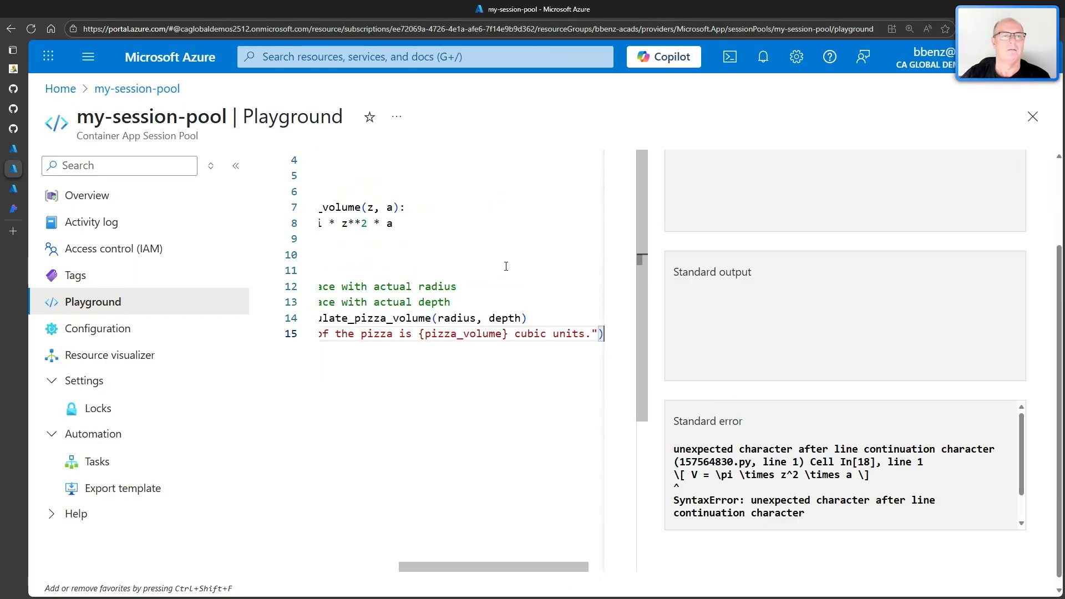
left_click(368, 191)
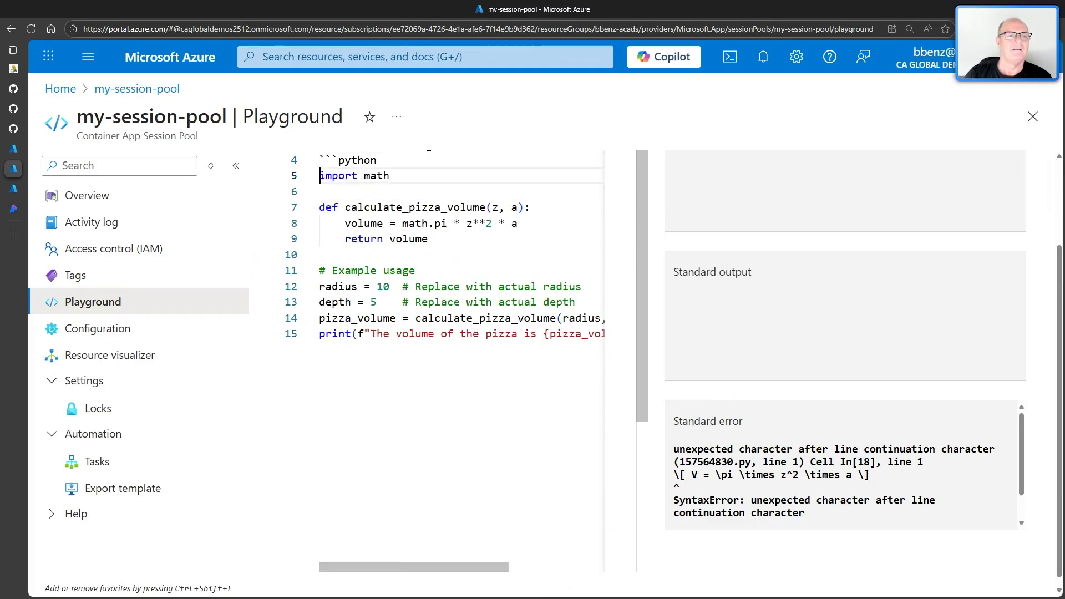
left_click(320, 207)
key("ctrl+shift+Home")
key("Delete")
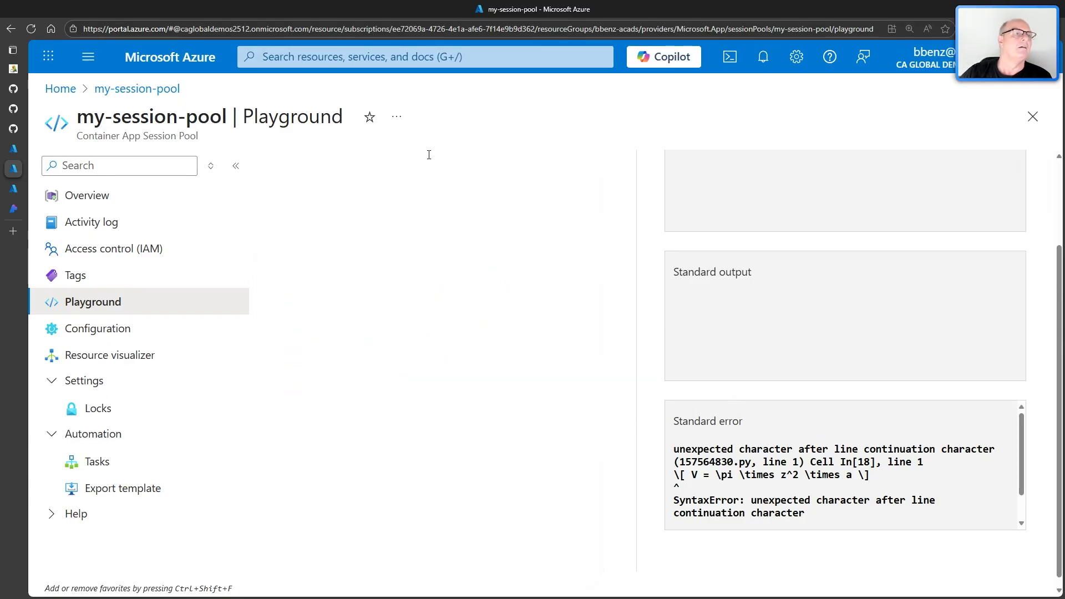
Reload the Playground and paste the pizza-volume code over the Hello World line.
left_click(30, 29)
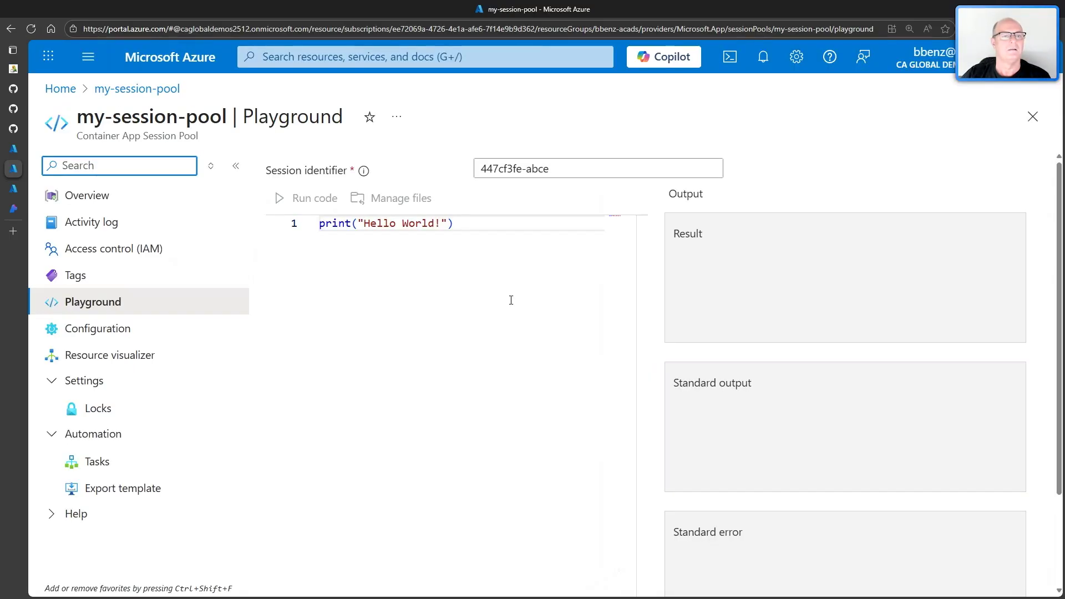
left_click(457, 223)
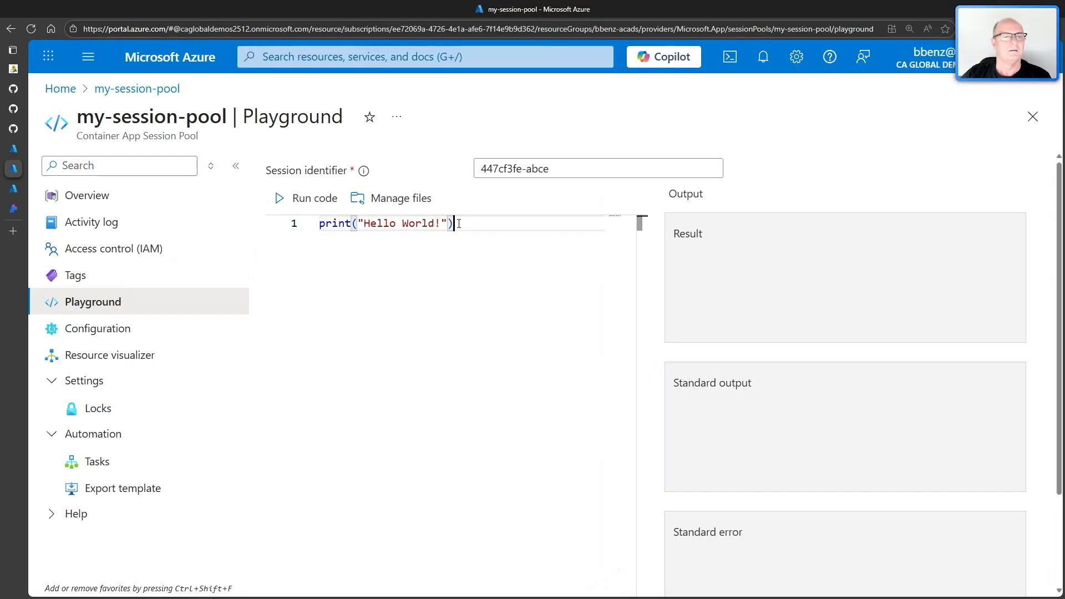
key("ctrl+a")
left_click(491, 278)
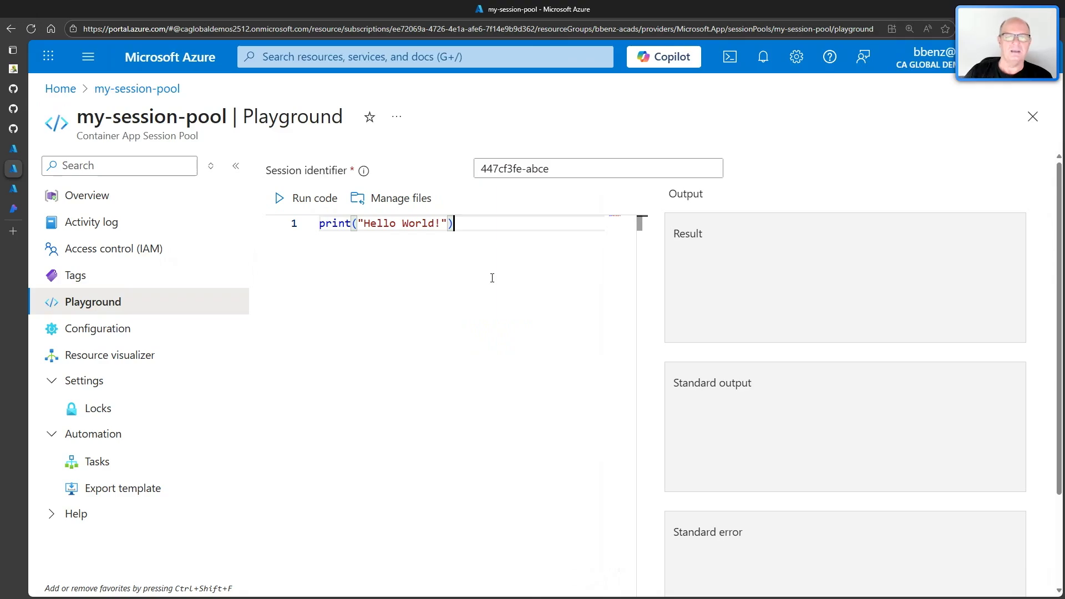
key("Home")
key("ctrl+a")
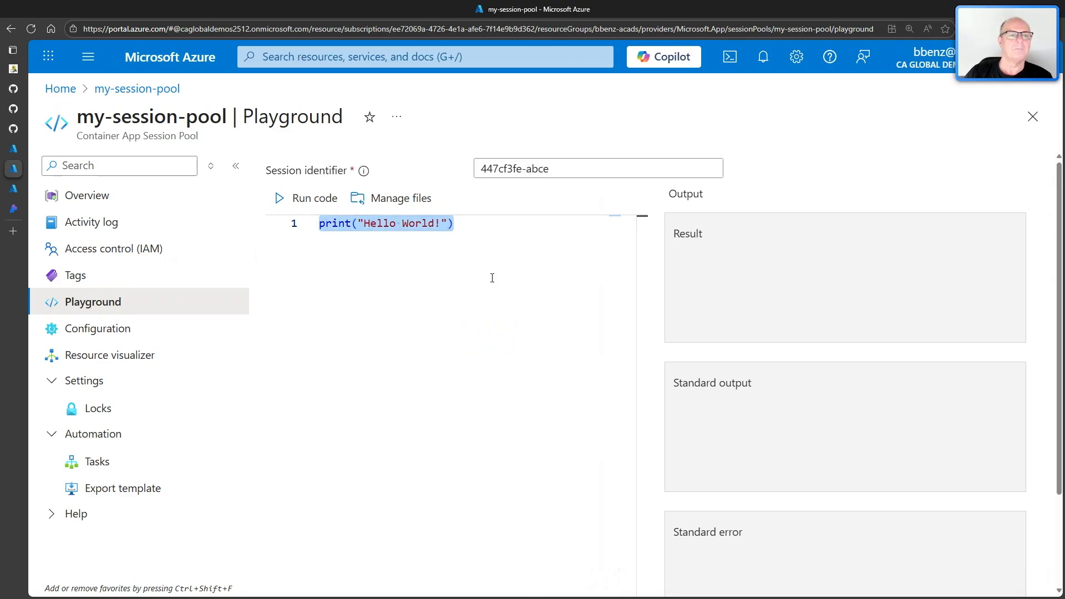
key("ctrl+v")
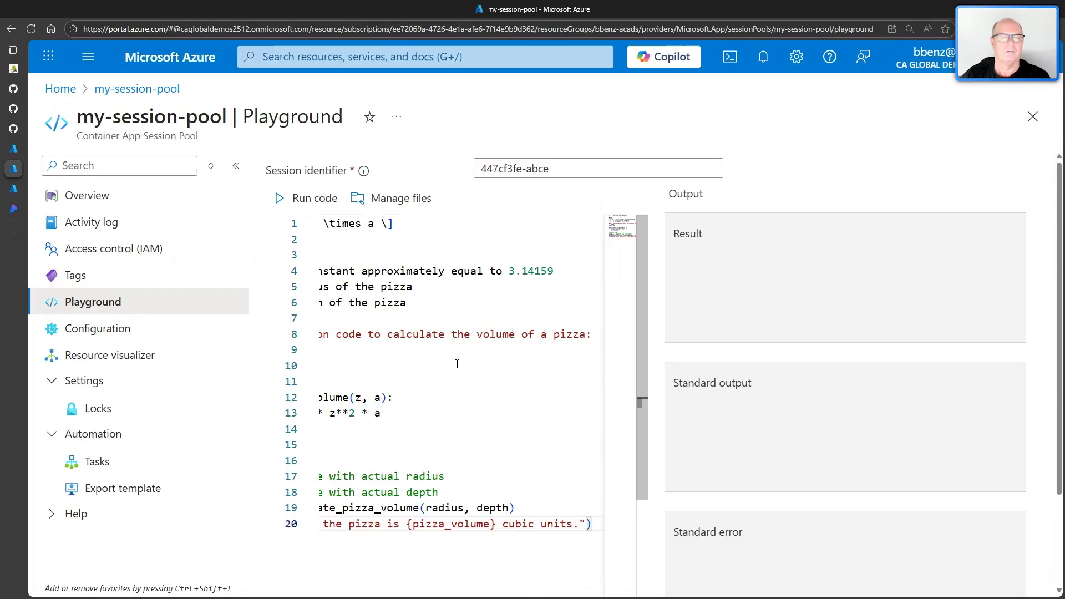
Remove the explanatory lines above the Python code and run the script.
left_click(323, 223)
scroll(404, 219, "left", 5)
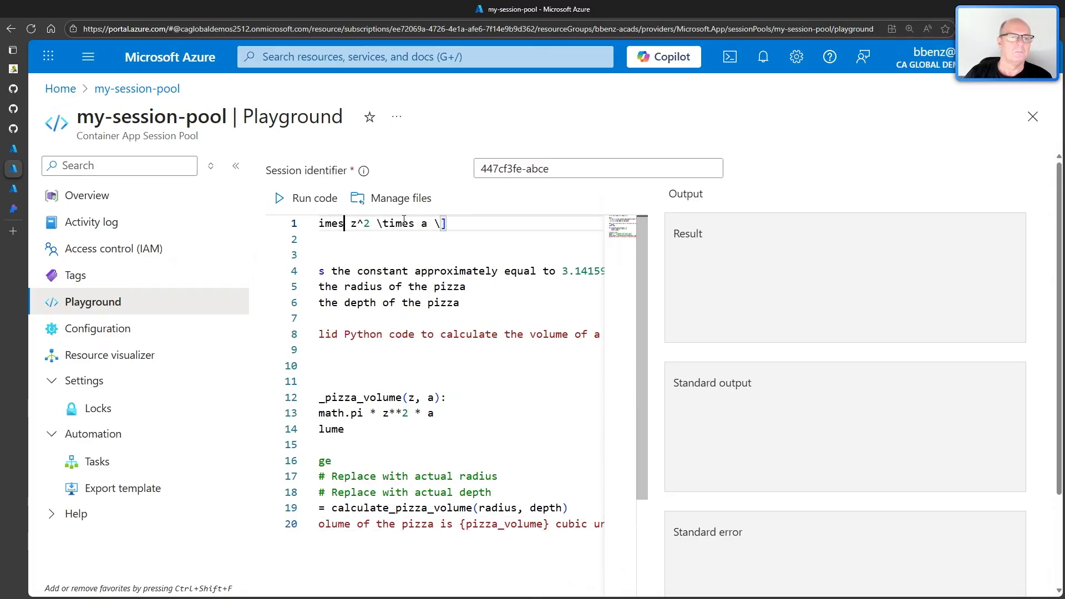
key("shift+Down")
key("shift+Down")
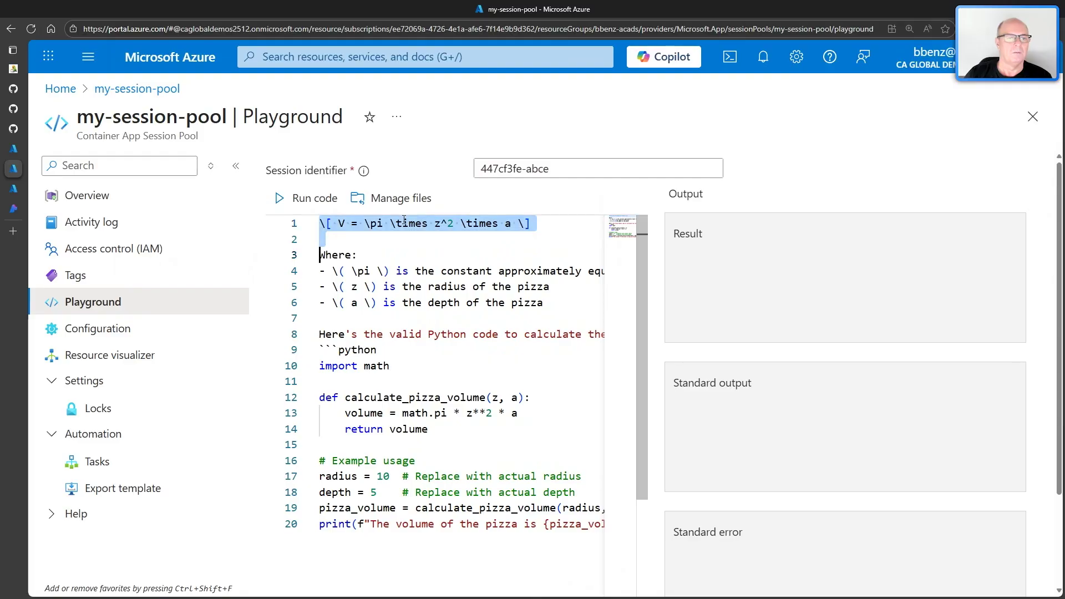
key("shift+Down")
key("shift+Down")
key("shift+Down")
key("shift+Down")
key("shift+Down")
key("shift+Down")
key("shift+Down")
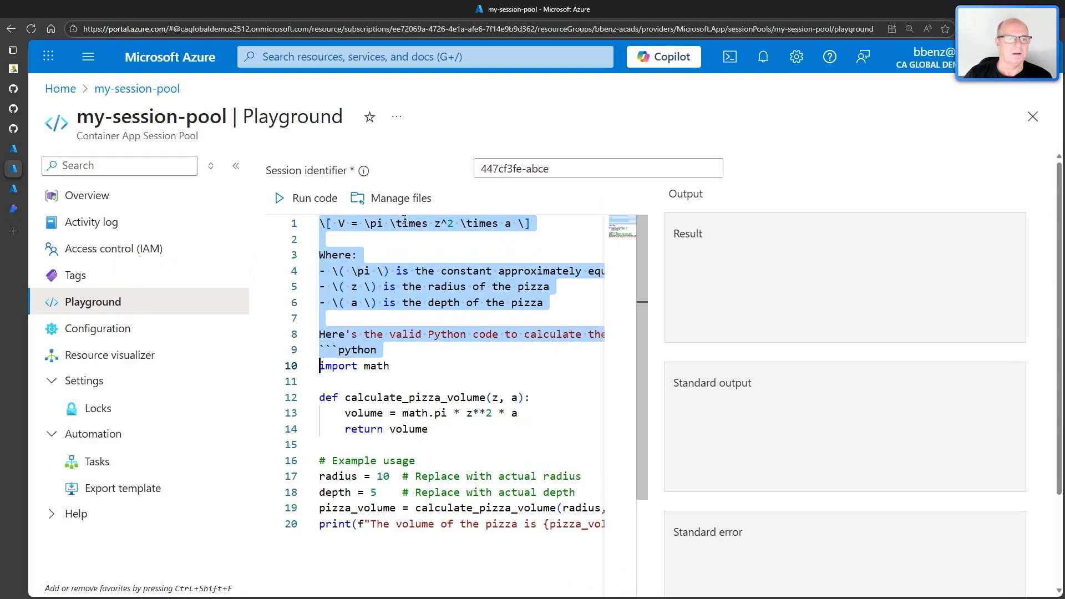
key("Delete")
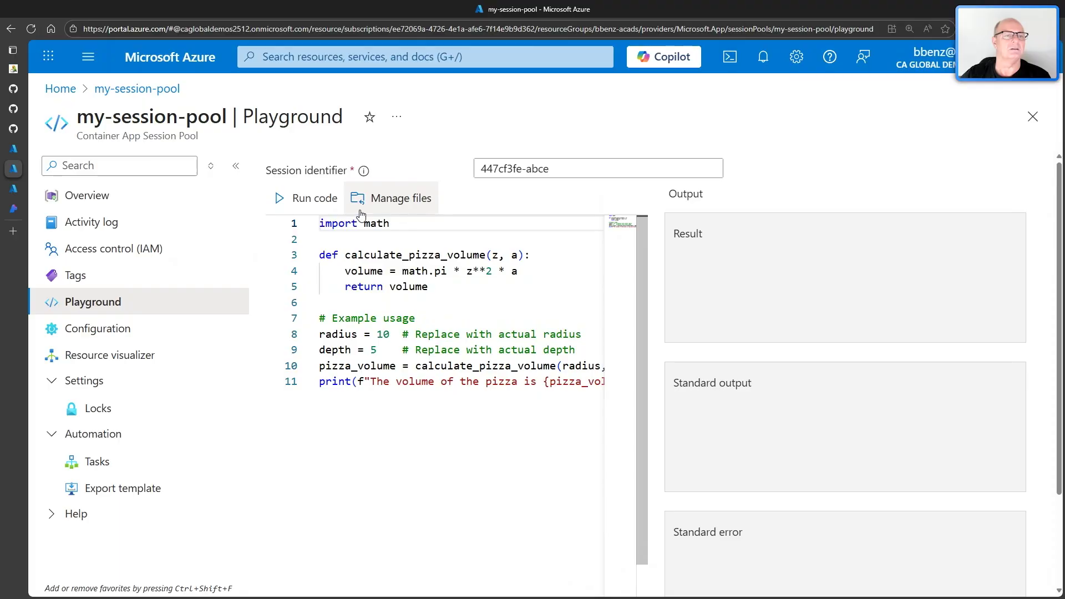
left_click(314, 198)
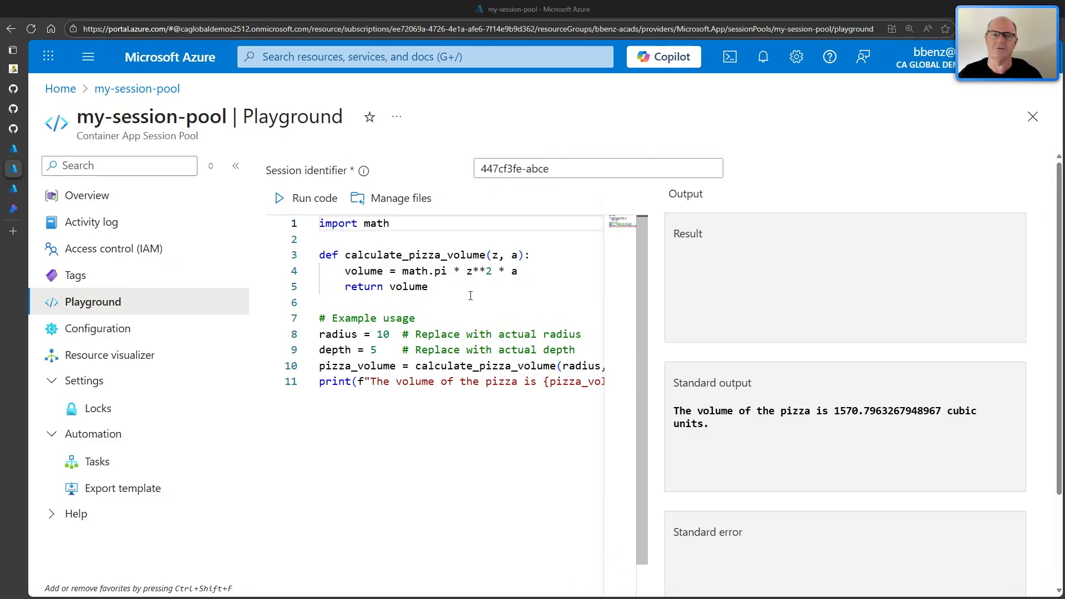
Compare with the generated code in VS Code's terminal, then return to the 1570.796 playground result.
key("alt+Tab")
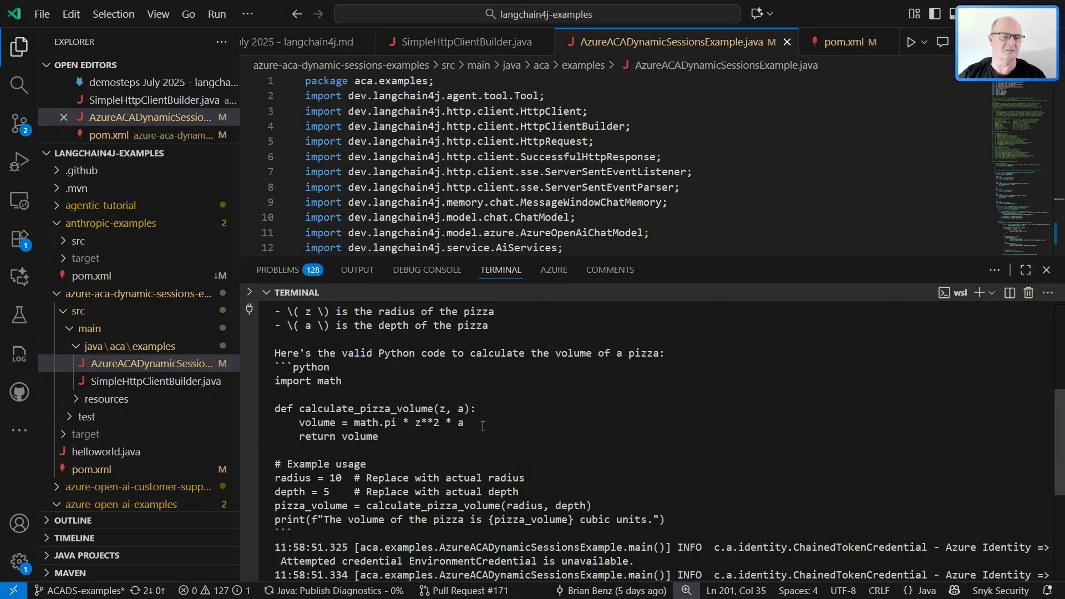
scroll(483, 425, "down", 1)
scroll(483, 425, "down", 2)
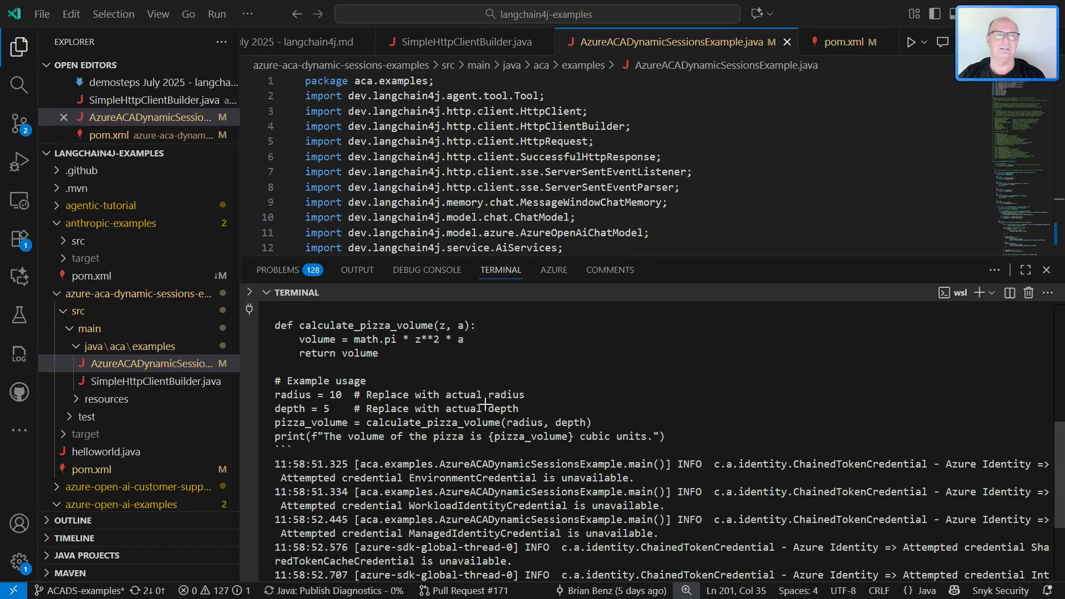
key("alt+Tab")
mouse_move(17, 191)
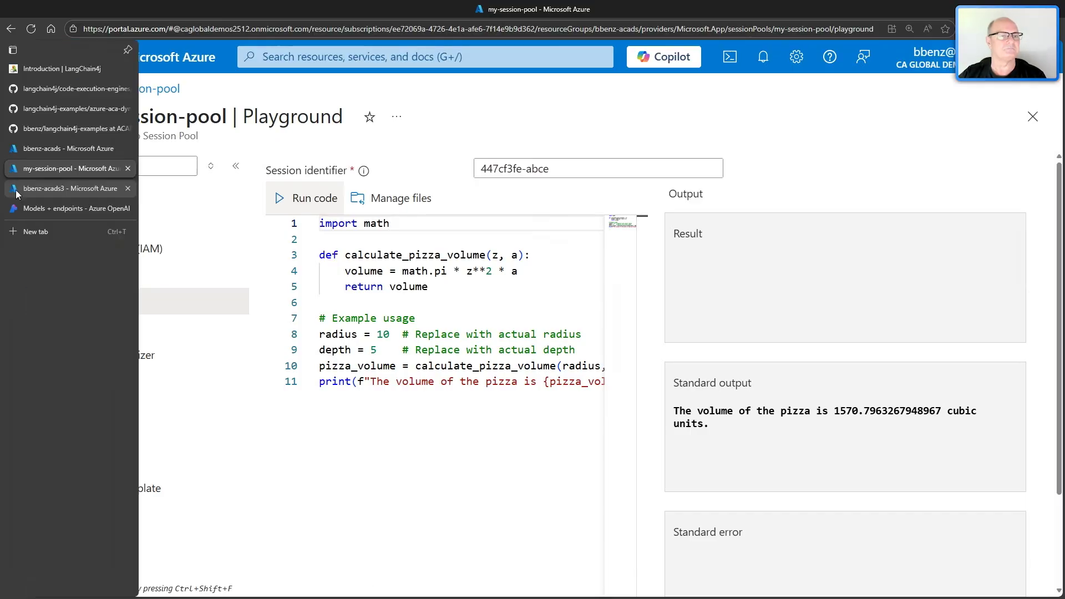
Check the Azure OpenAI resource's gpt-35-turbo deployment under Models + endpoints, then return to VS Code.
left_click(50, 188)
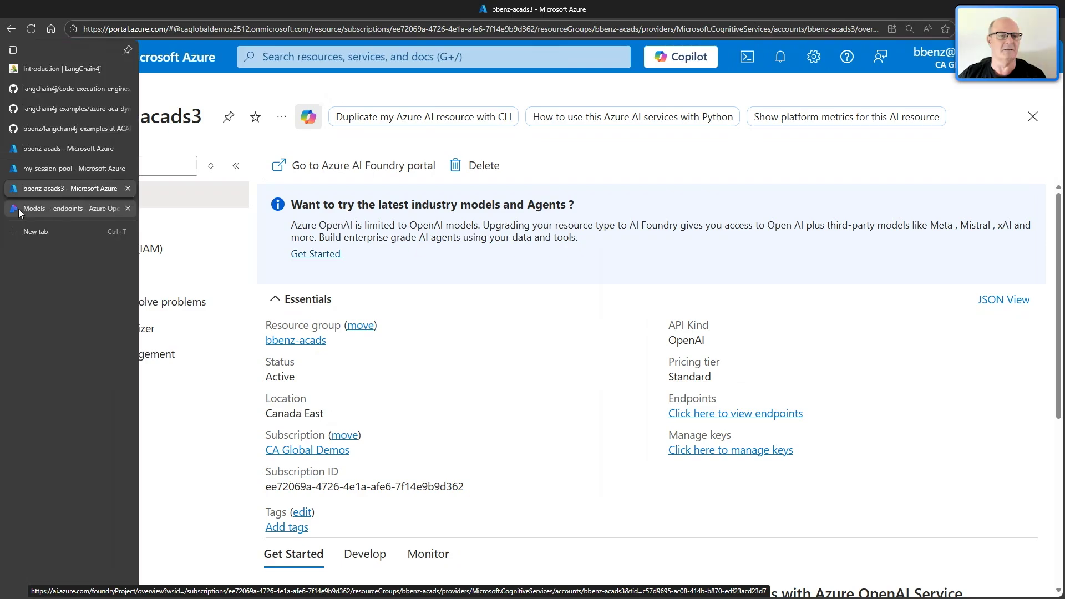
left_click(19, 209)
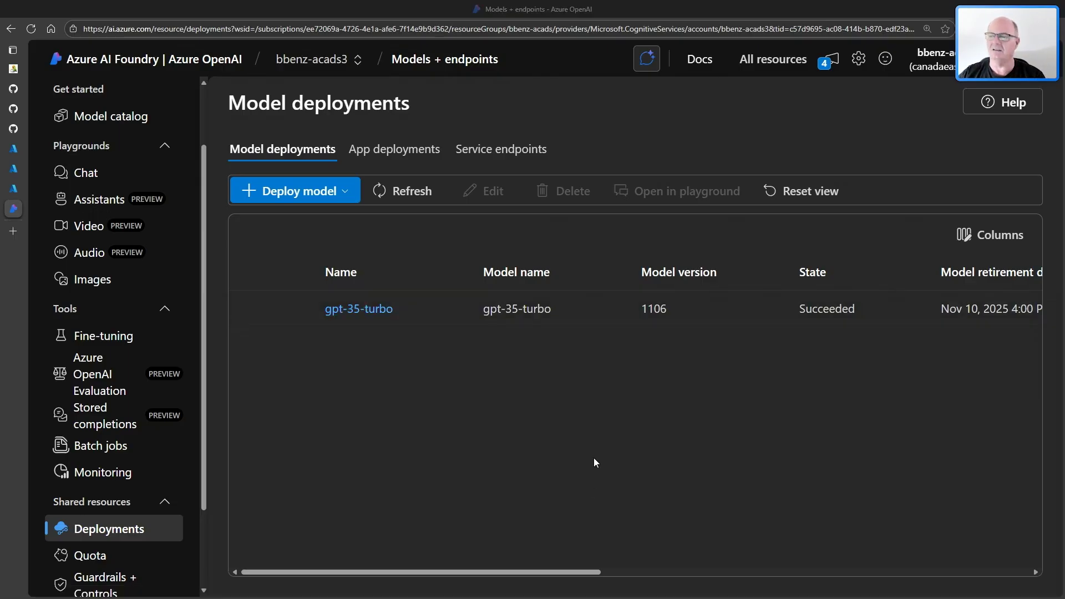
key("ctrl+Tab")
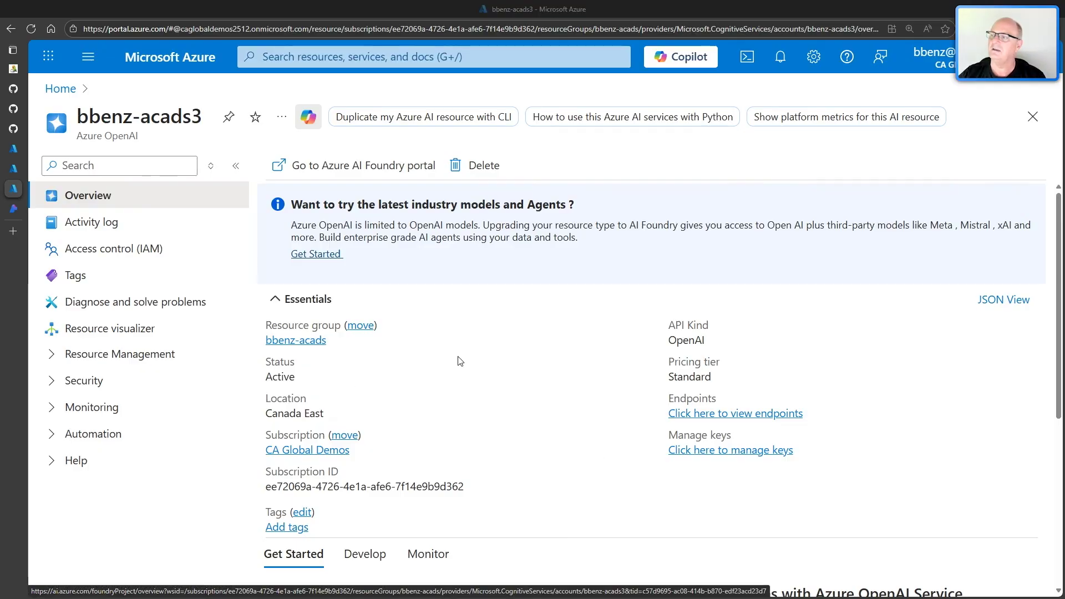
key("alt+Tab")
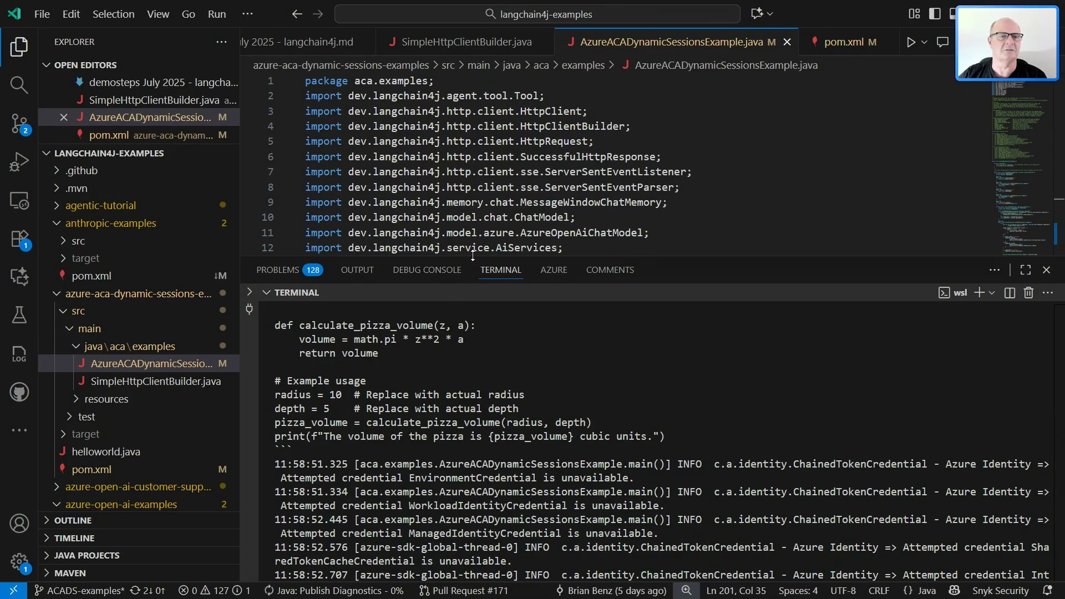
Drag the panel divider down so the example source gets more room than the terminal.
left_click_drag(475, 257, 477, 525)
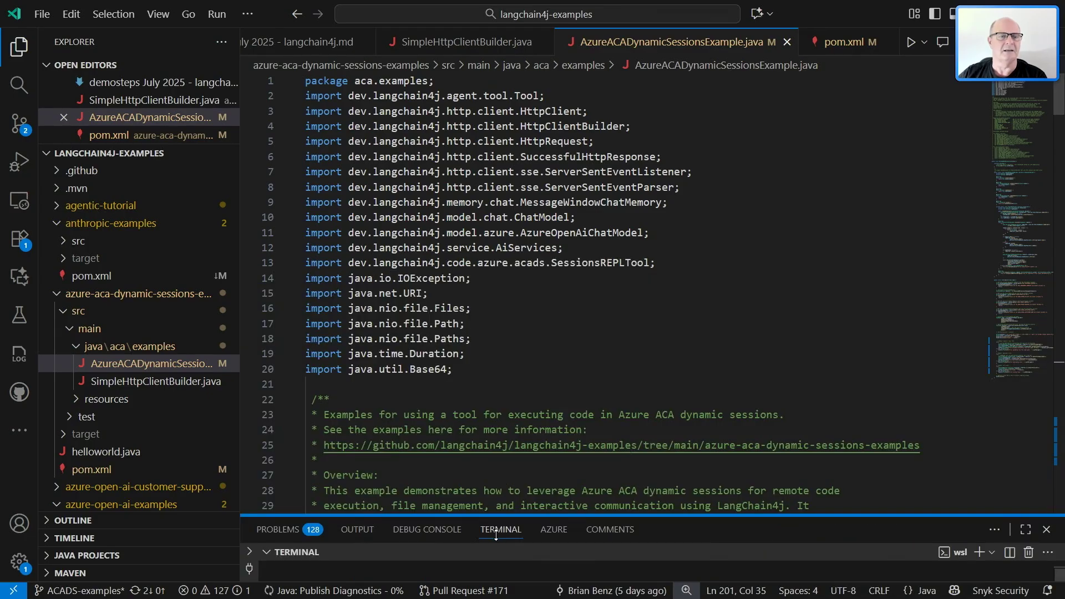
scroll(416, 283, "down", 5)
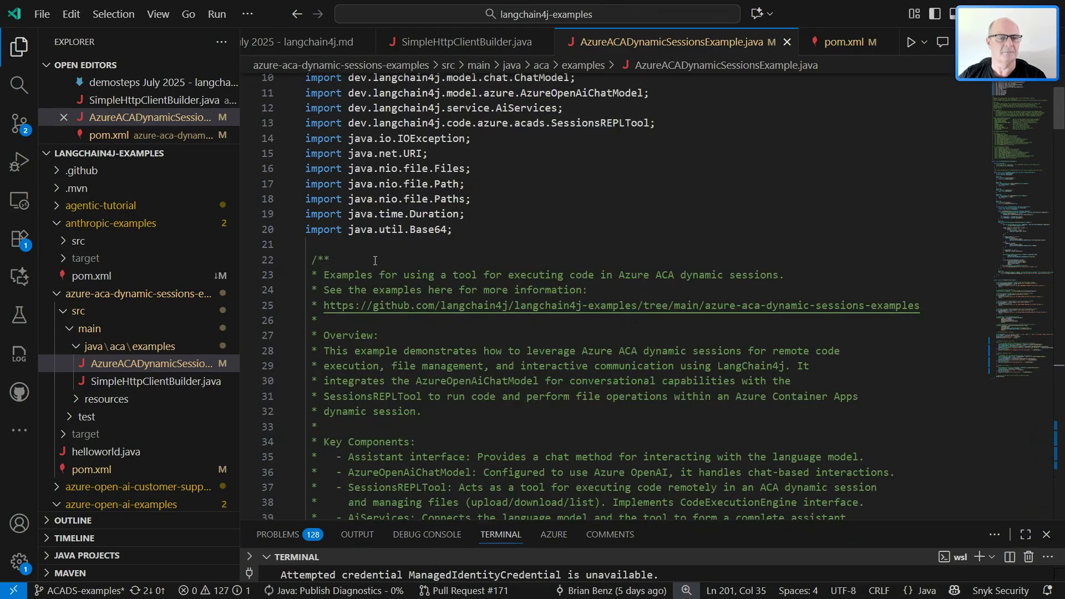
scroll(416, 284, "down", 4)
scroll(399, 275, "down", 4)
scroll(374, 262, "down", 2)
scroll(375, 263, "down", 3)
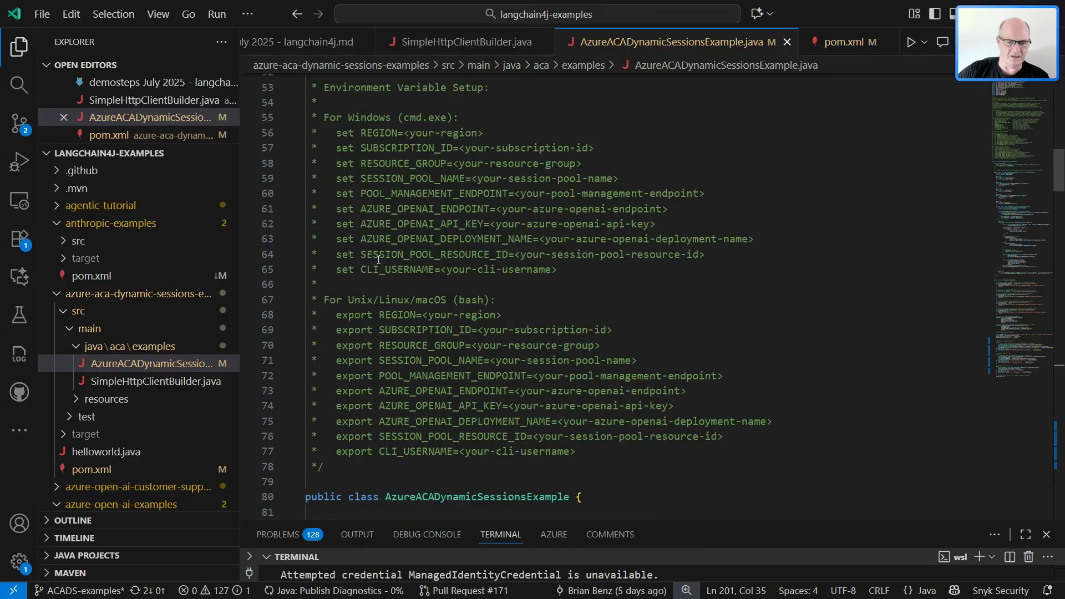
scroll(374, 262, "down", 3)
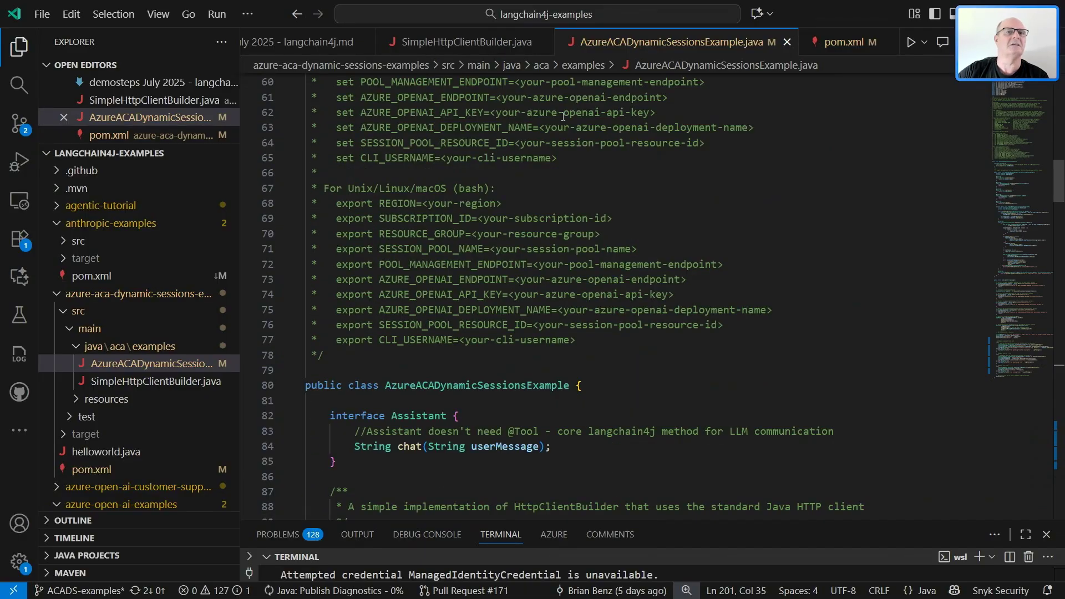
scroll(474, 128, "down", 3)
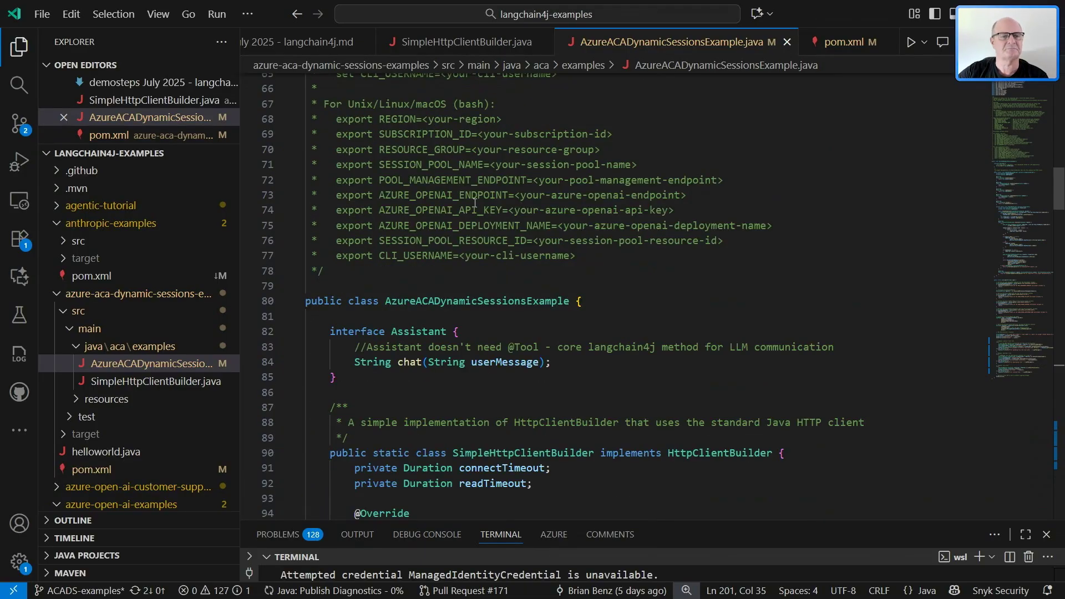
scroll(476, 166, "down", 3)
scroll(479, 206, "down", 3)
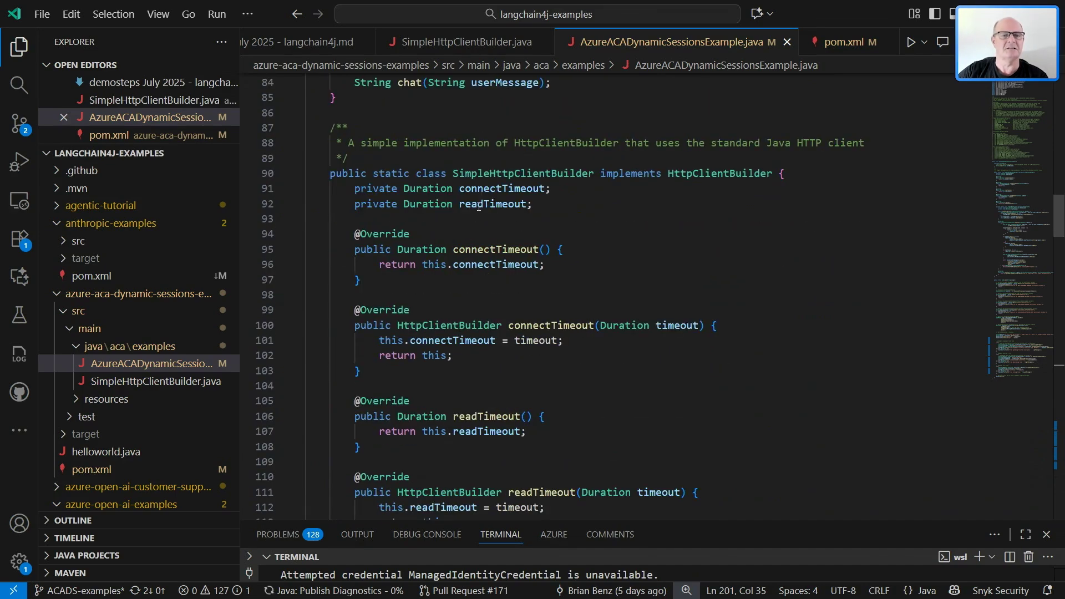
scroll(478, 205, "down", 2)
scroll(478, 205, "down", 2)
scroll(479, 206, "down", 3)
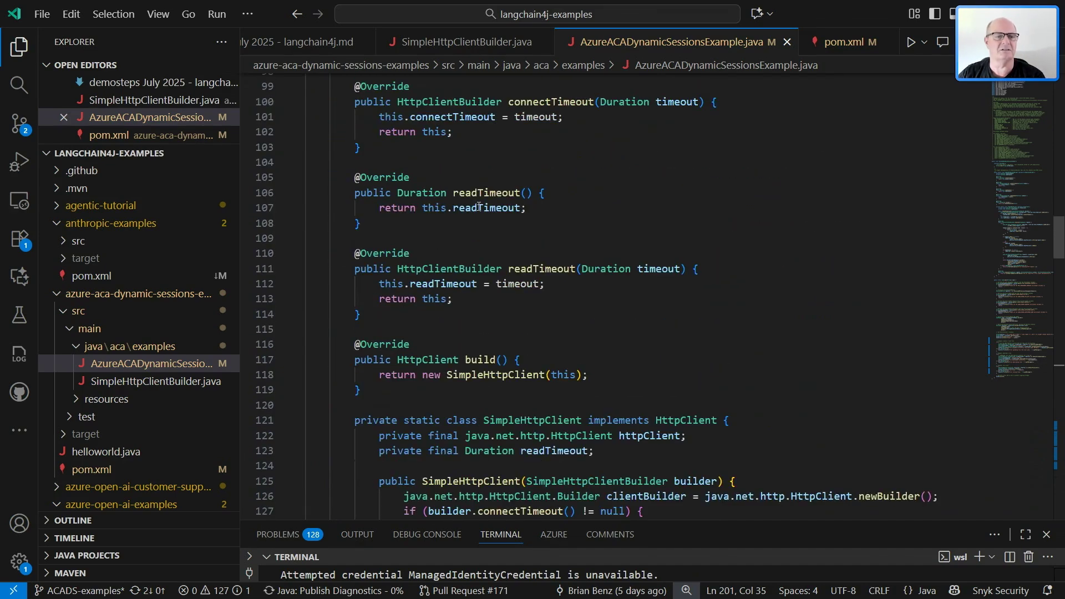
scroll(479, 206, "down", 2)
scroll(449, 233, "down", 2)
scroll(417, 261, "down", 2)
scroll(417, 260, "down", 2)
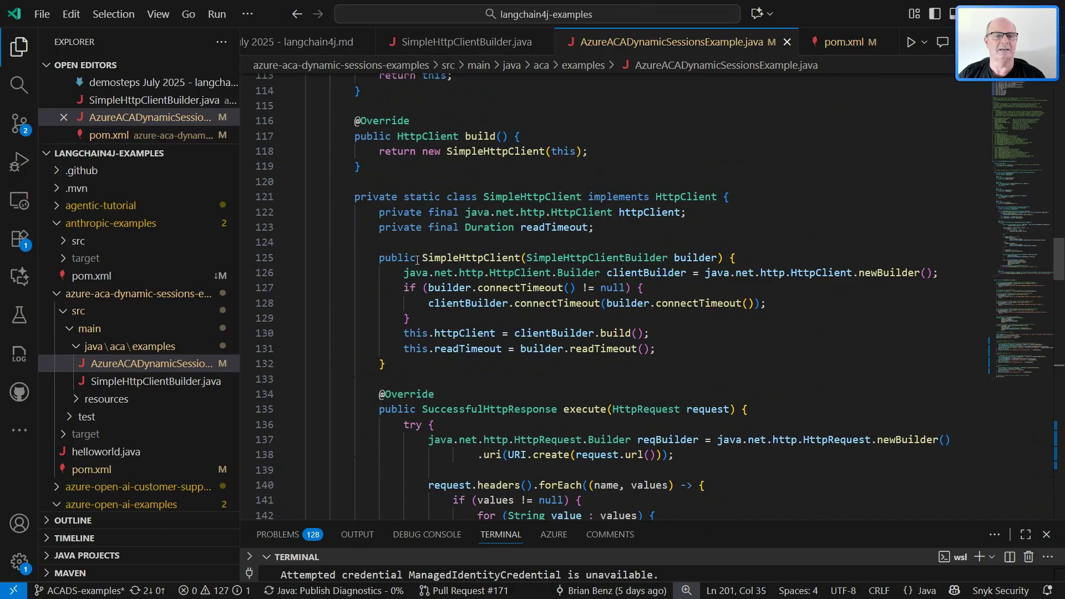
scroll(450, 275, "down", 2)
scroll(500, 288, "down", 2)
scroll(556, 301, "down", 2)
scroll(556, 301, "down", 2)
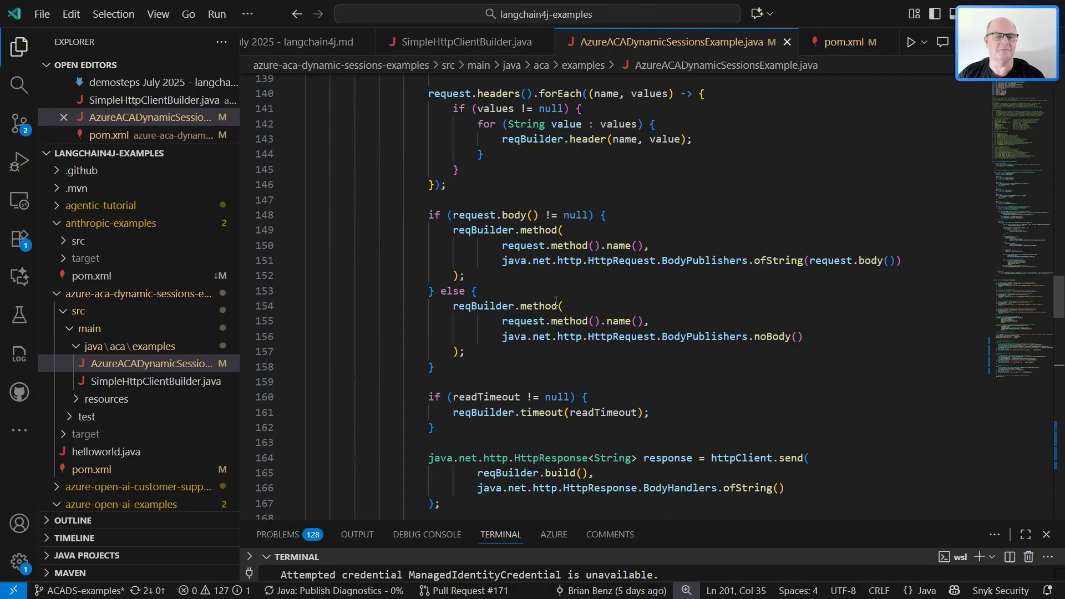
scroll(556, 301, "down", 2)
scroll(556, 302, "down", 2)
scroll(554, 300, "down", 2)
scroll(554, 301, "down", 2)
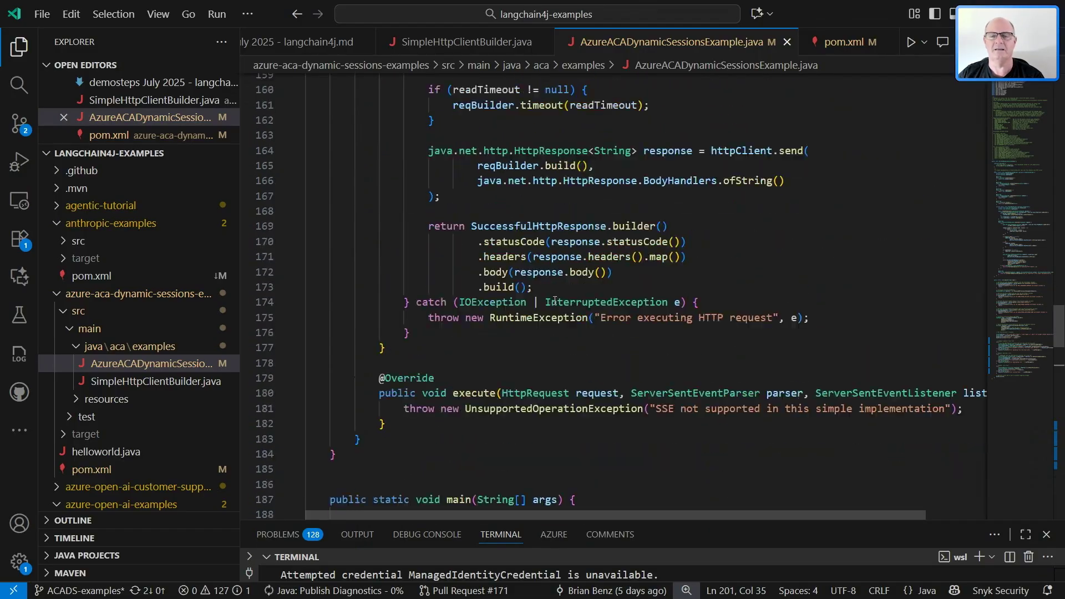
scroll(553, 301, "down", 2)
scroll(553, 301, "down", 2)
scroll(499, 284, "down", 2)
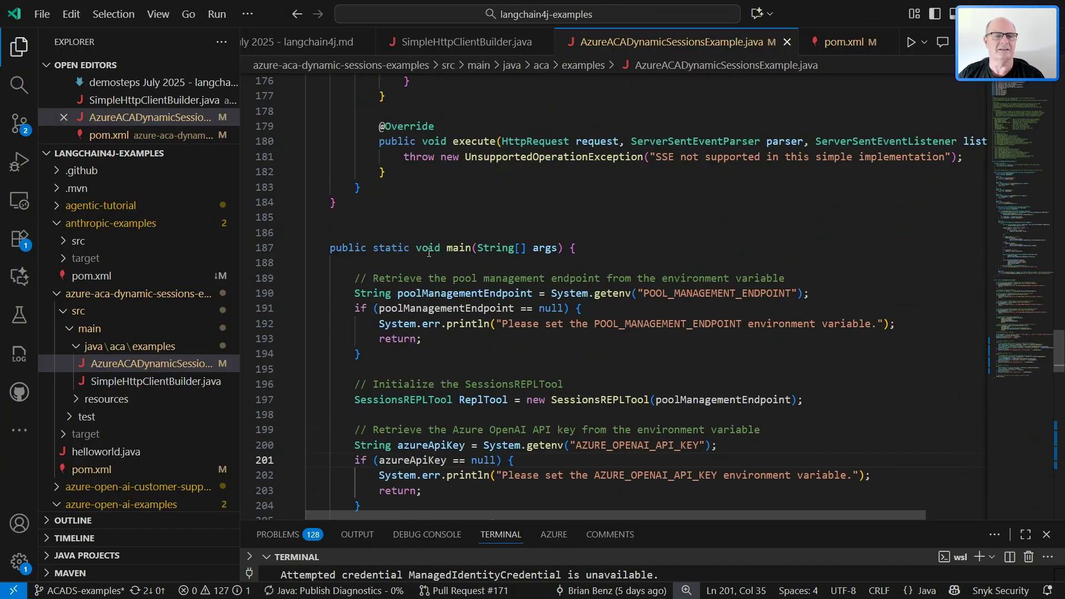
scroll(499, 275, "down", 1)
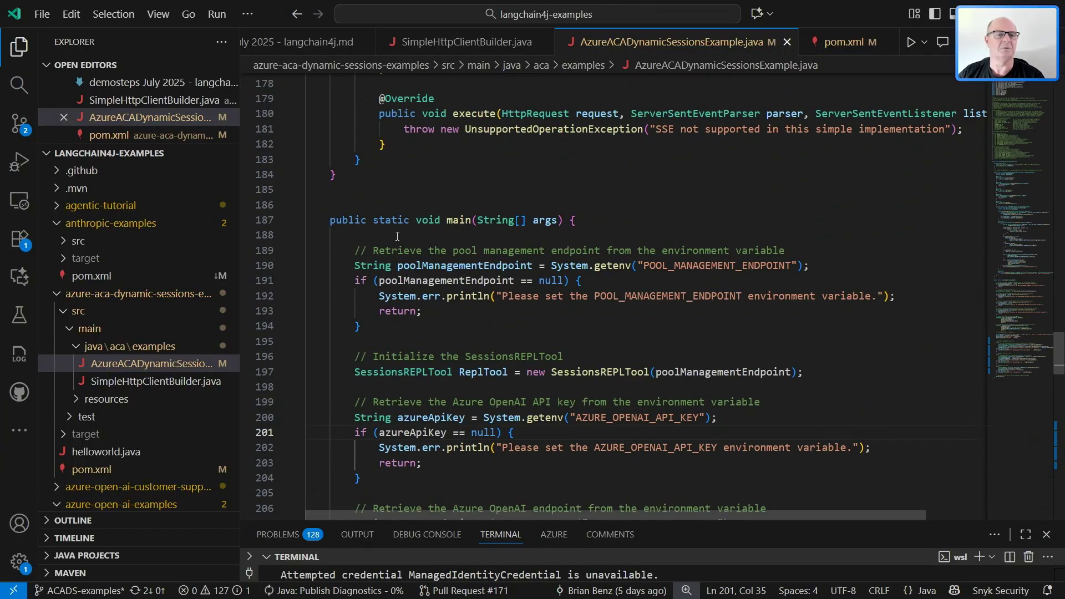
scroll(583, 282, "down", 2)
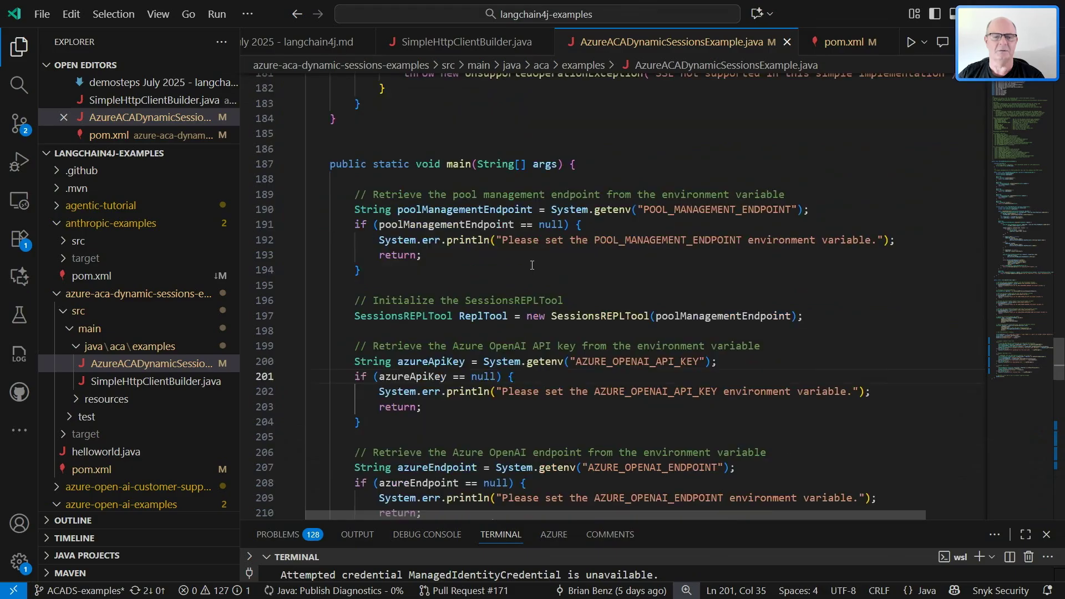
scroll(532, 266, "down", 1)
scroll(416, 265, "down", 1)
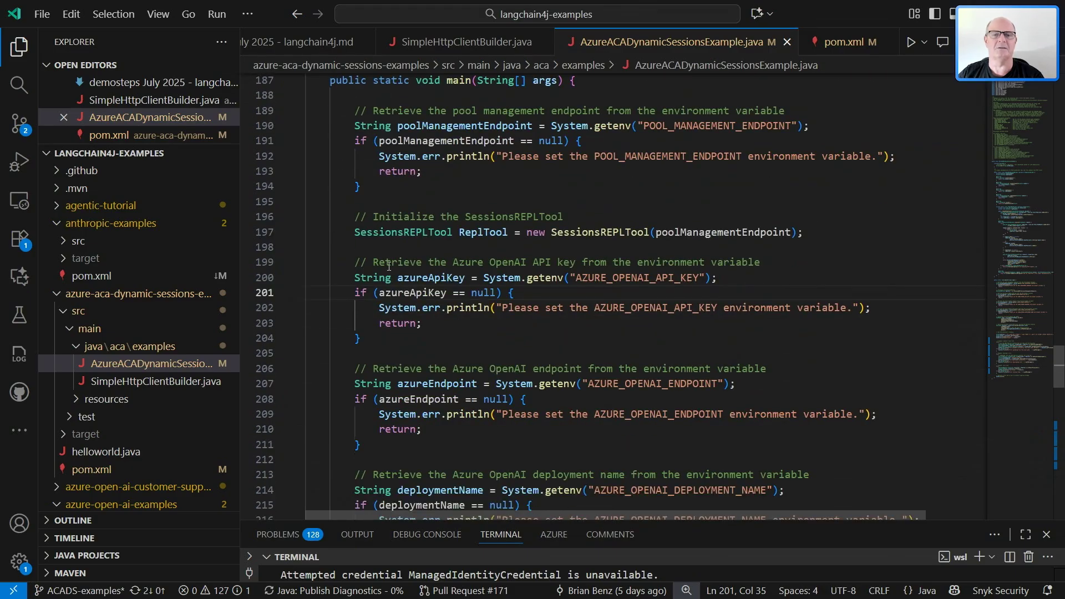
scroll(389, 264, "down", 2)
scroll(417, 265, "down", 1)
scroll(426, 266, "down", 1)
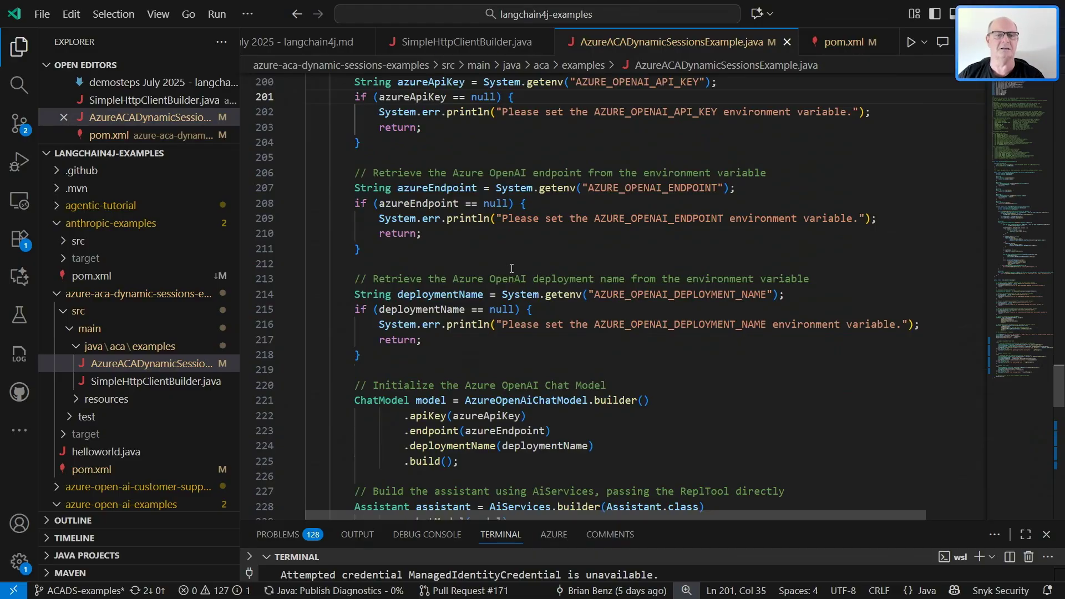
scroll(510, 268, "down", 2)
scroll(433, 274, "down", 1)
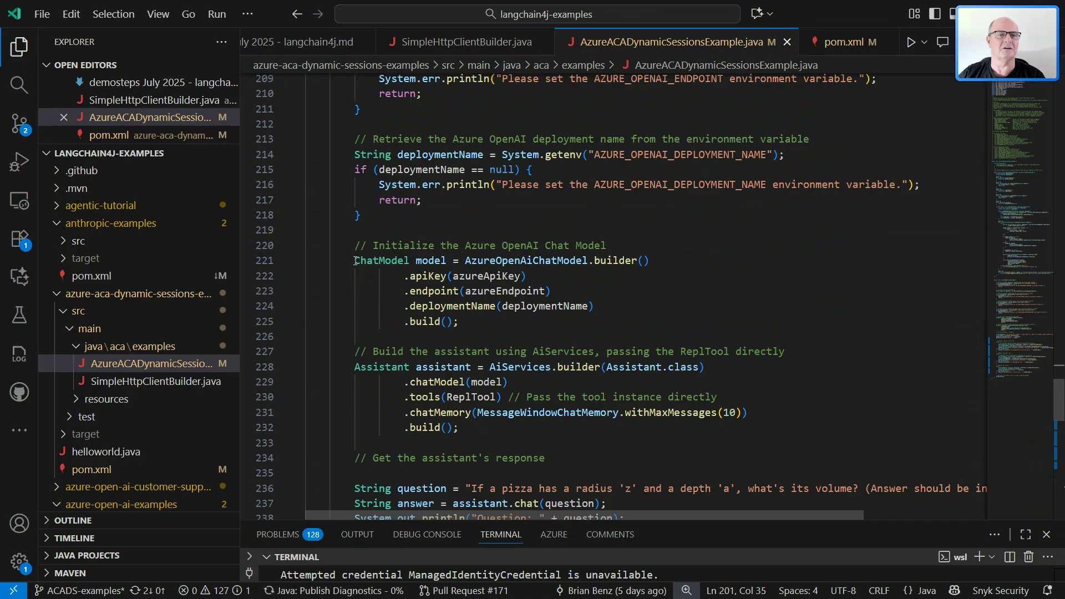
scroll(355, 260, "down", 1)
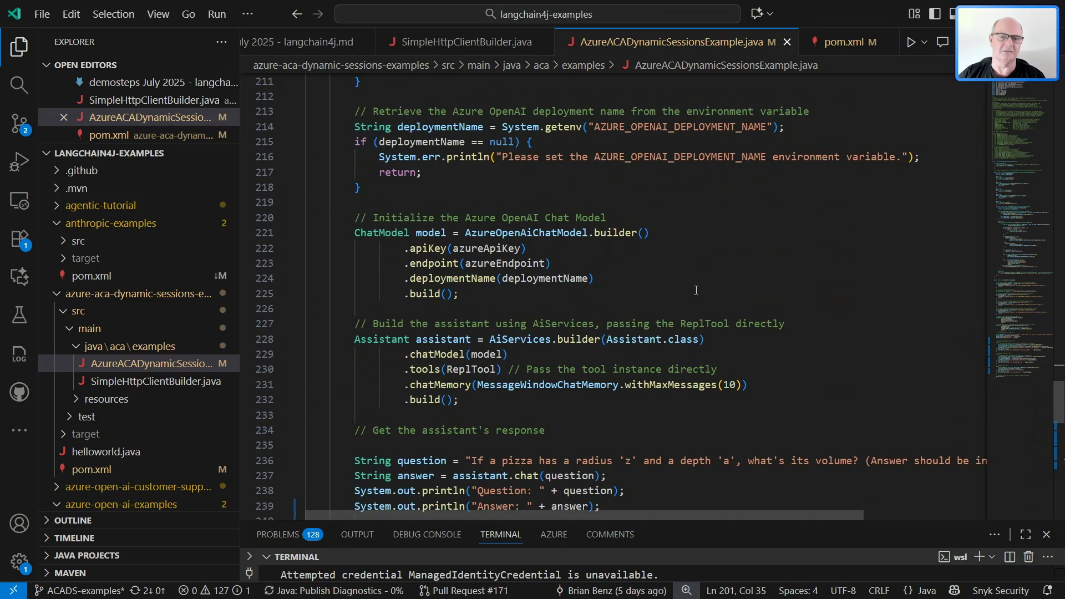
scroll(697, 290, "down", 2)
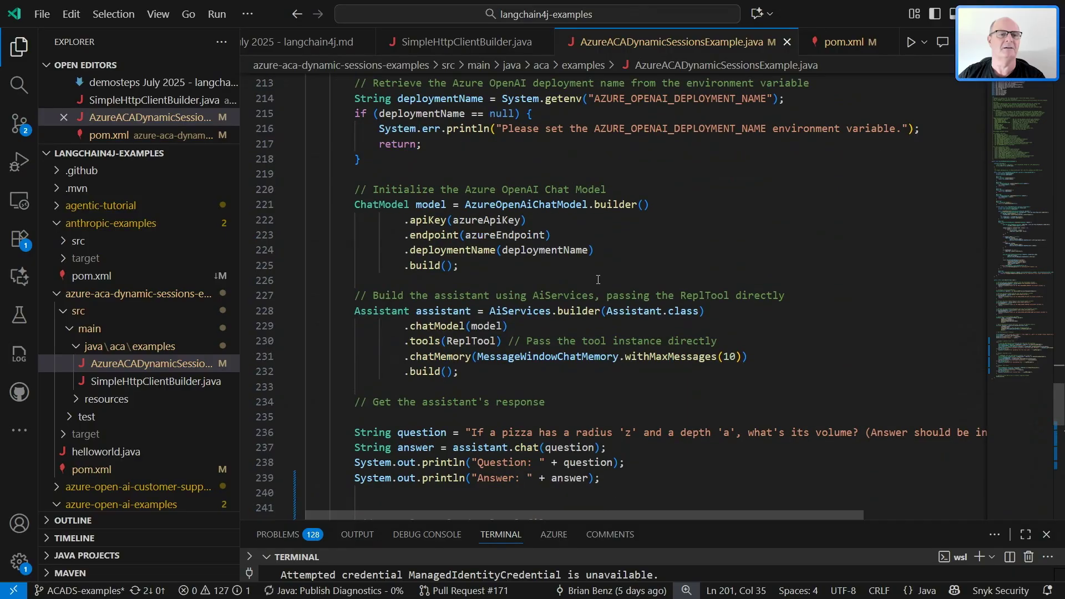
scroll(499, 275, "down", 2)
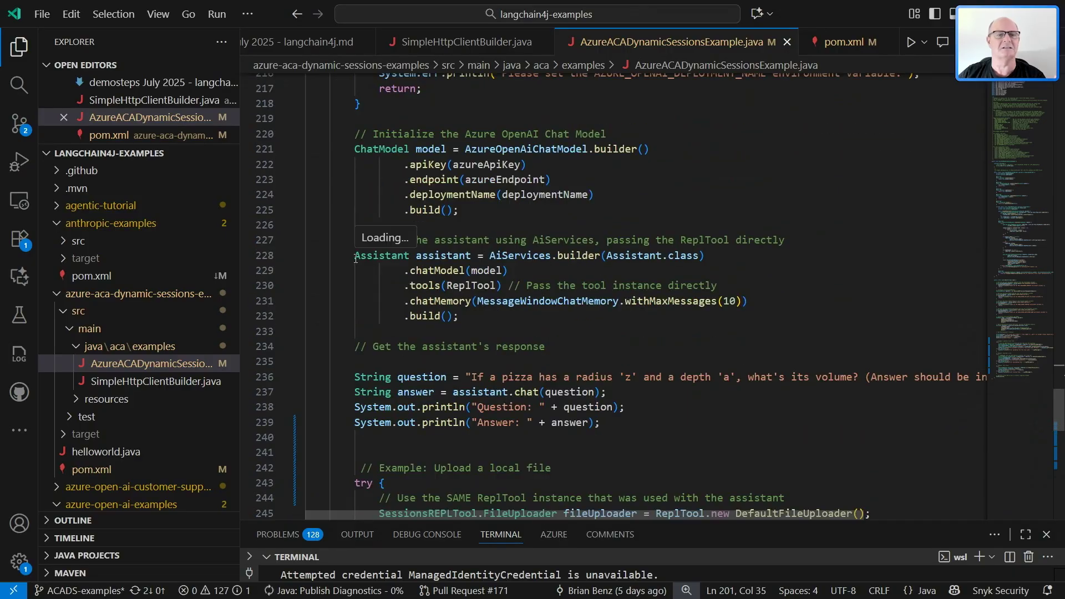
scroll(589, 277, "down", 2)
scroll(590, 278, "down", 2)
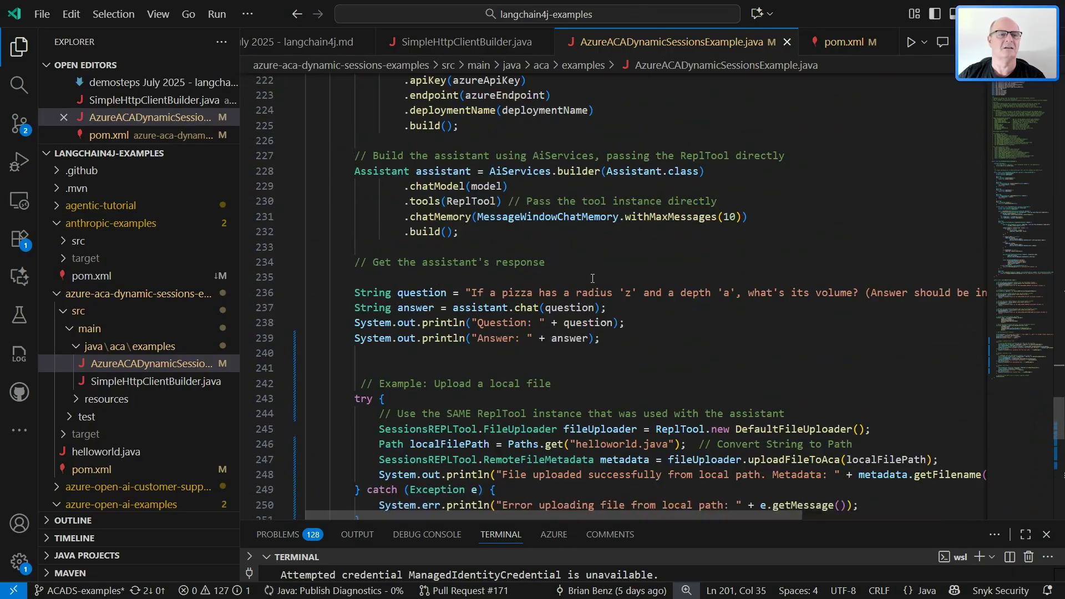
scroll(590, 278, "down", 1)
scroll(594, 277, "down", 1)
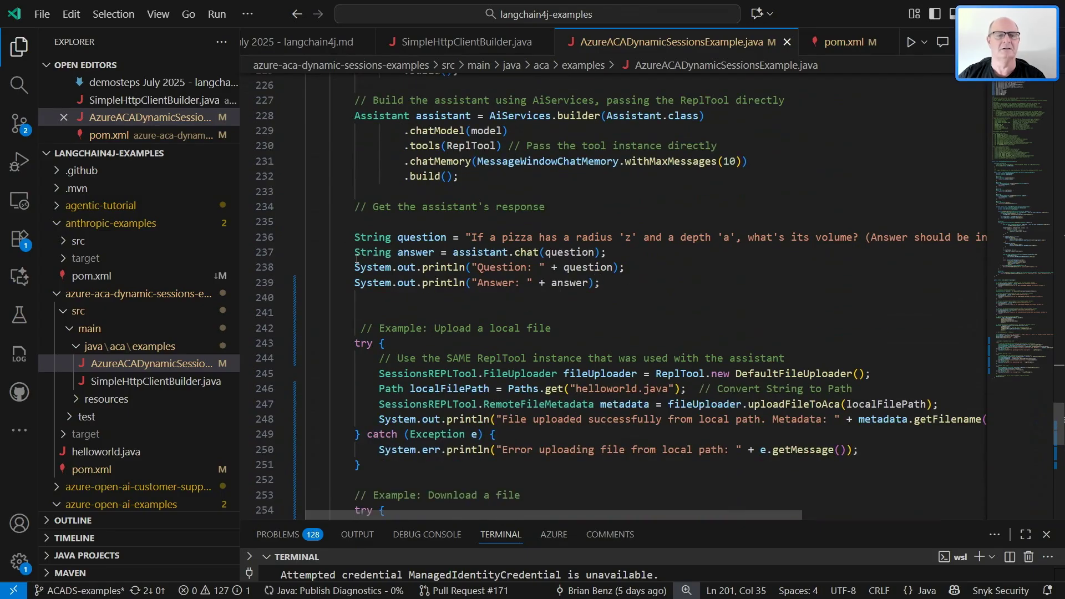
scroll(630, 277, "down", 3)
scroll(583, 277, "down", 3)
scroll(416, 249, "down", 2)
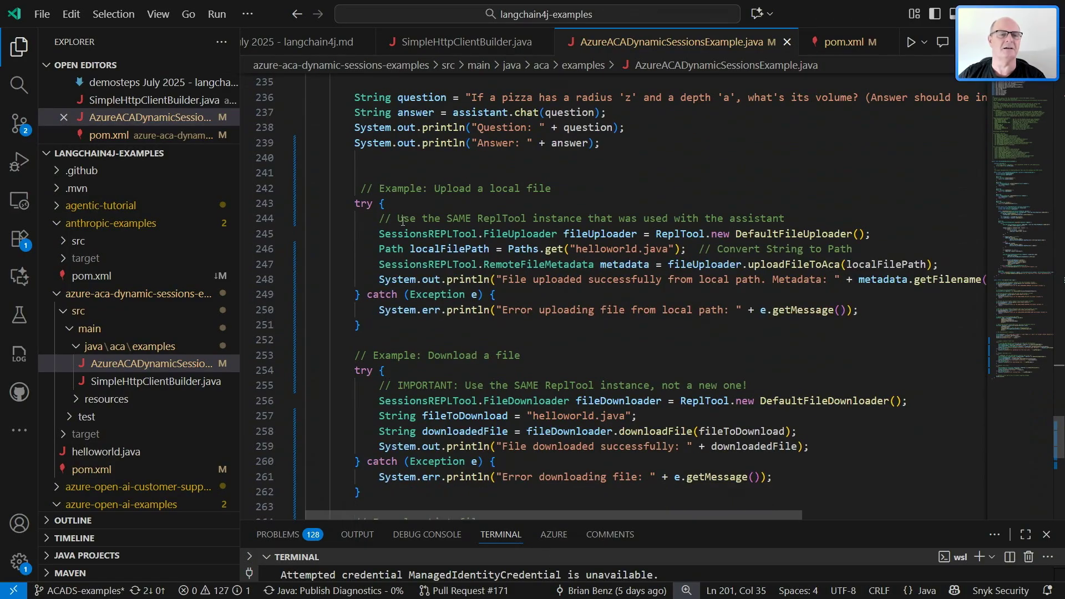
scroll(406, 256, "down", 3)
scroll(405, 256, "down", 3)
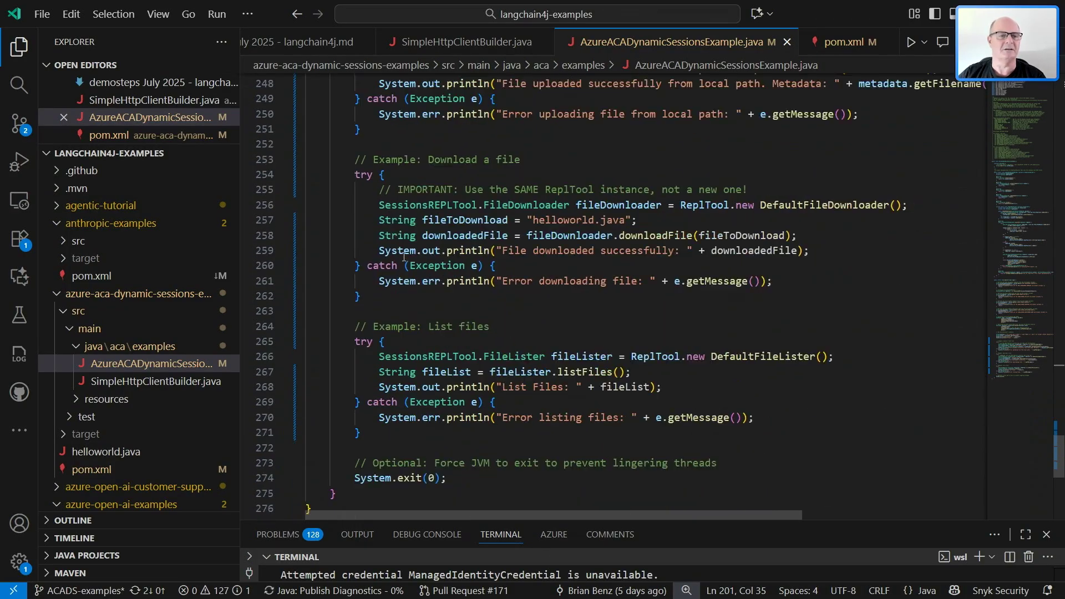
scroll(405, 256, "down", 2)
scroll(405, 256, "down", 1)
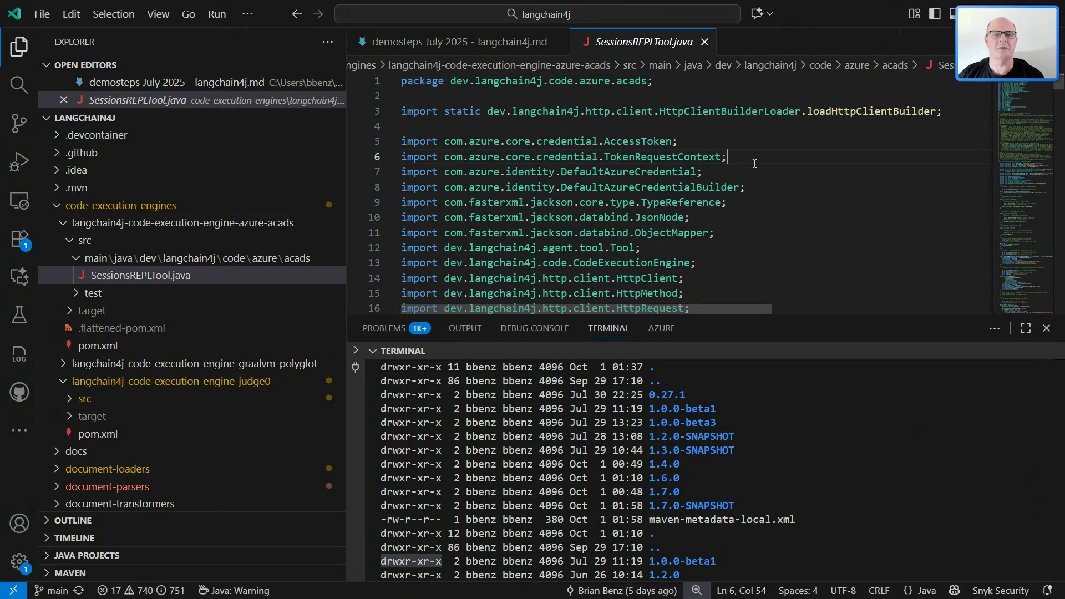
scroll(813, 180, "down", 3)
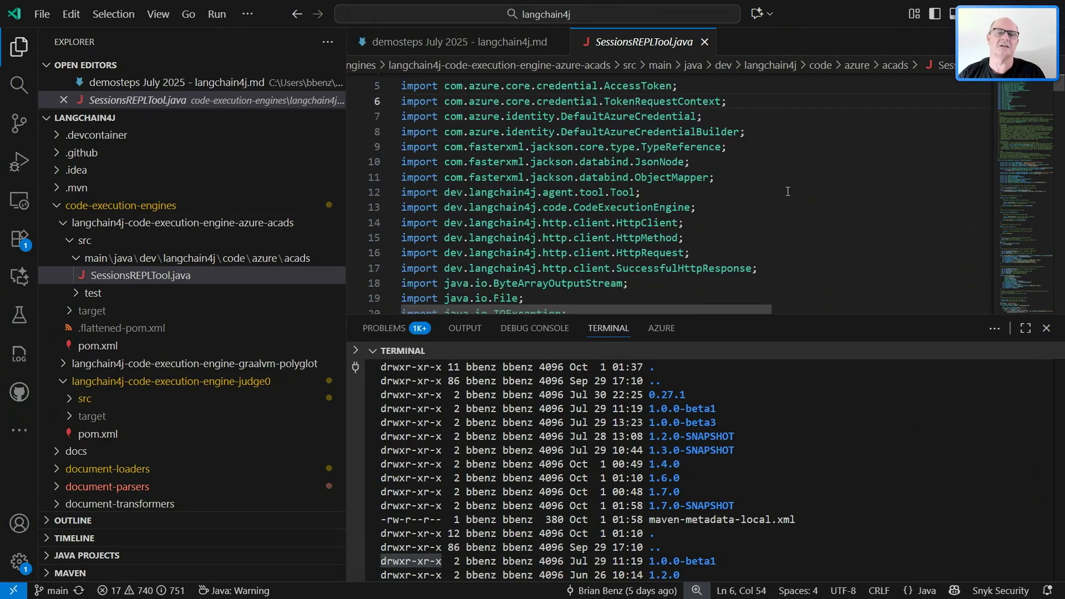
scroll(787, 191, "down", 3)
scroll(788, 192, "down", 3)
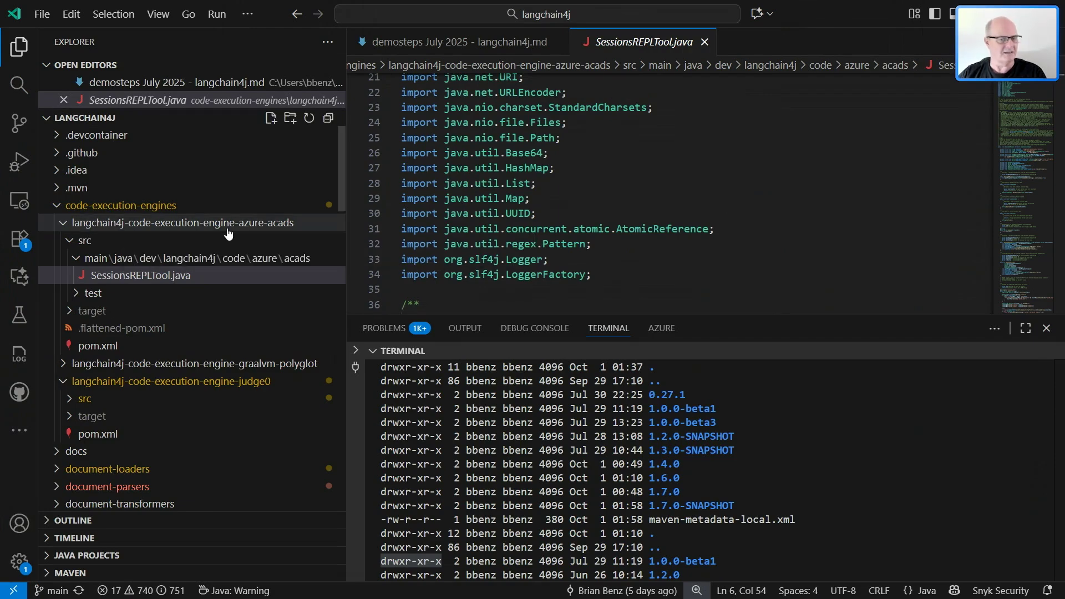
scroll(868, 237, "down", 5)
scroll(857, 249, "down", 5)
scroll(849, 262, "down", 4)
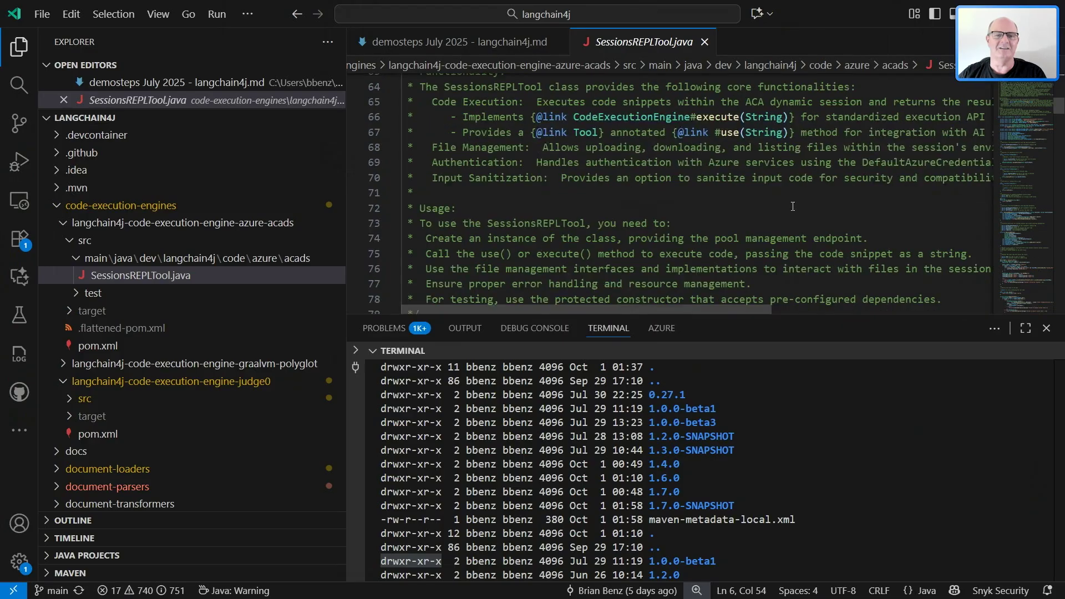
scroll(835, 277, "down", 4)
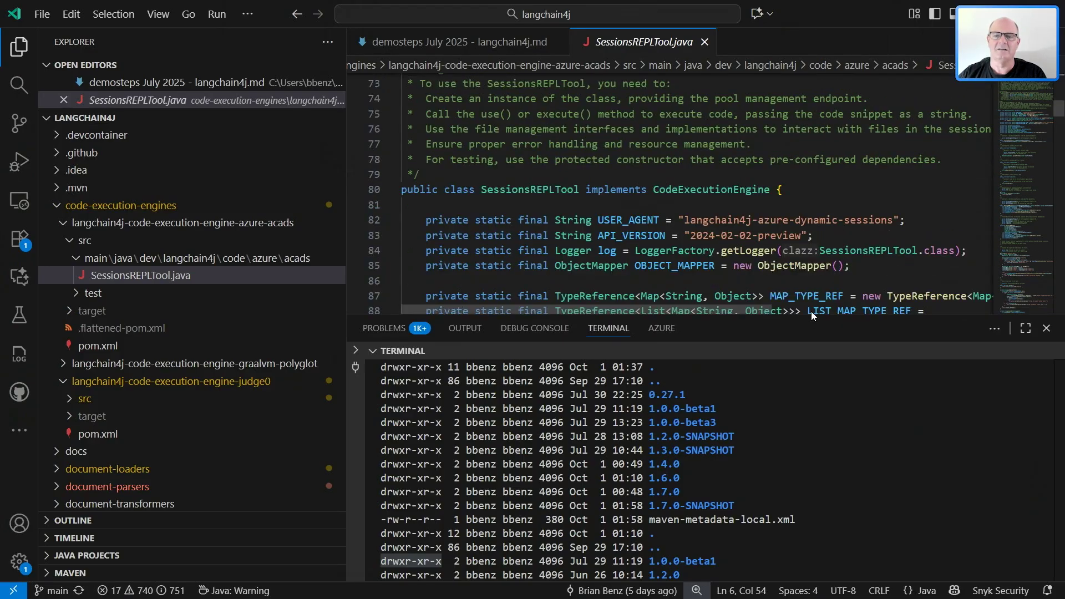
left_click_drag(810, 314, 837, 495)
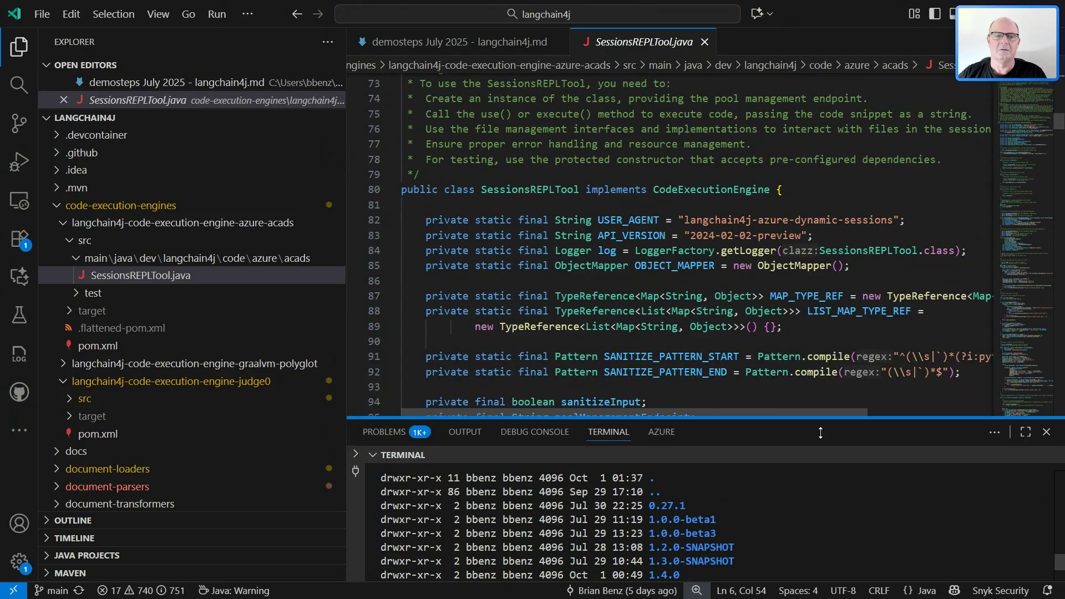
scroll(835, 333, "down", 4)
scroll(488, 239, "down", 3)
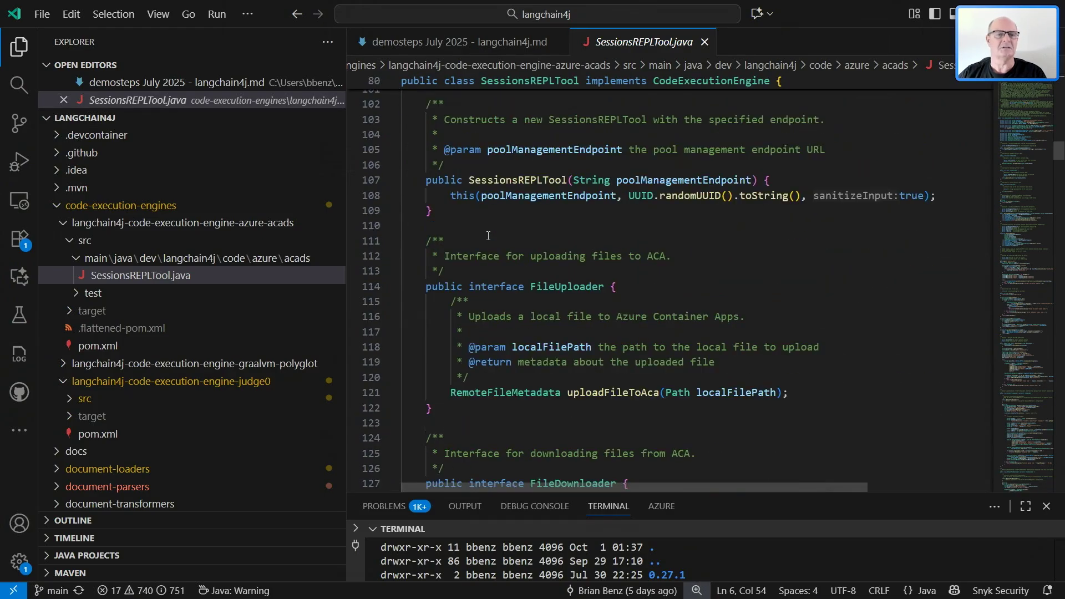
scroll(488, 239, "down", 3)
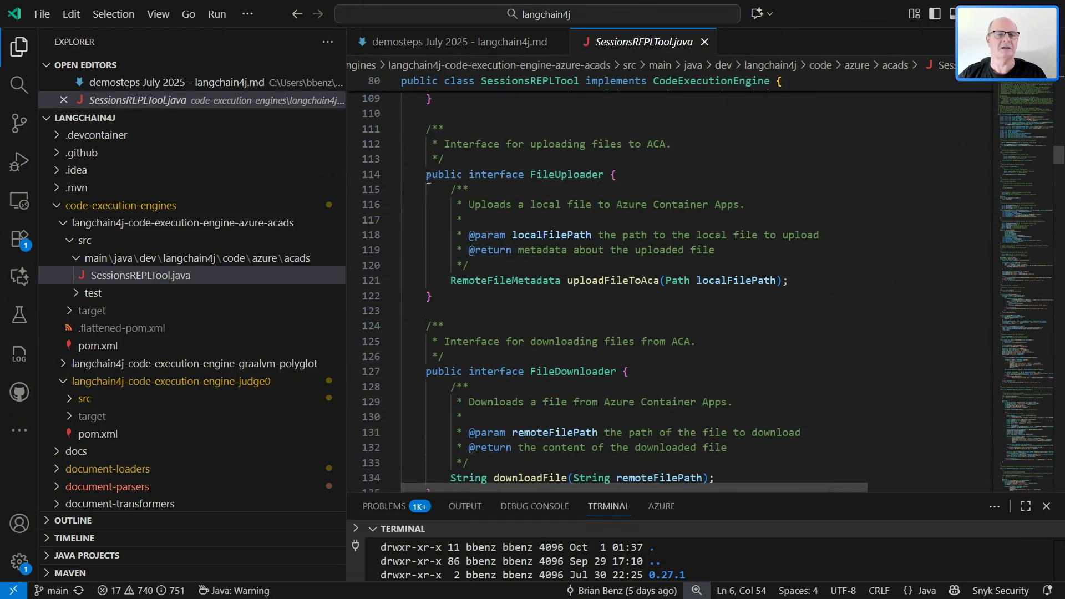
scroll(428, 179, "down", 2)
scroll(441, 208, "down", 3)
scroll(449, 239, "down", 3)
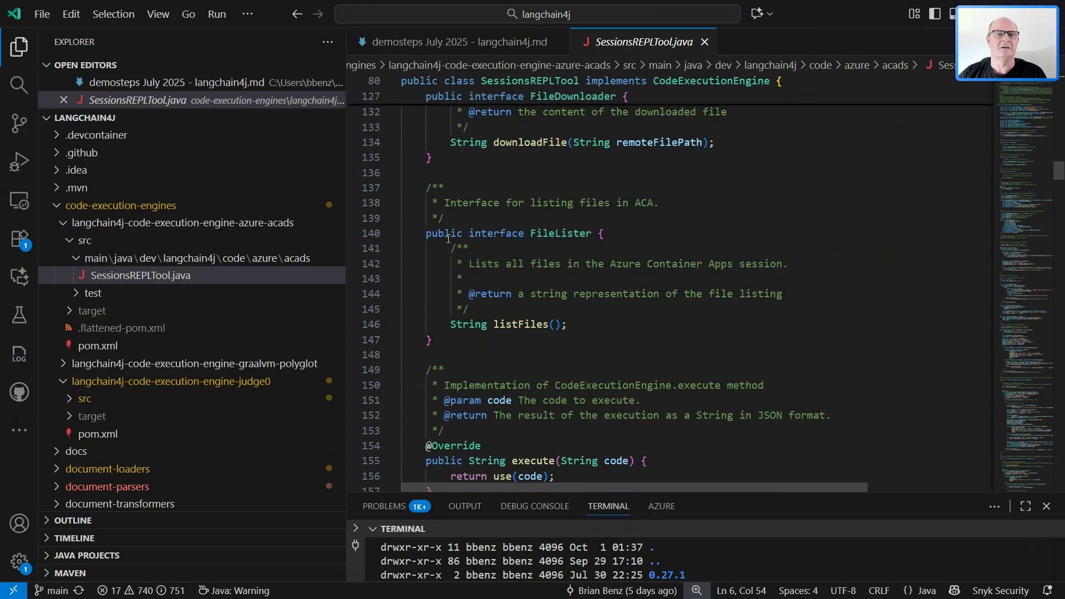
scroll(500, 226, "down", 3)
scroll(469, 219, "down", 2)
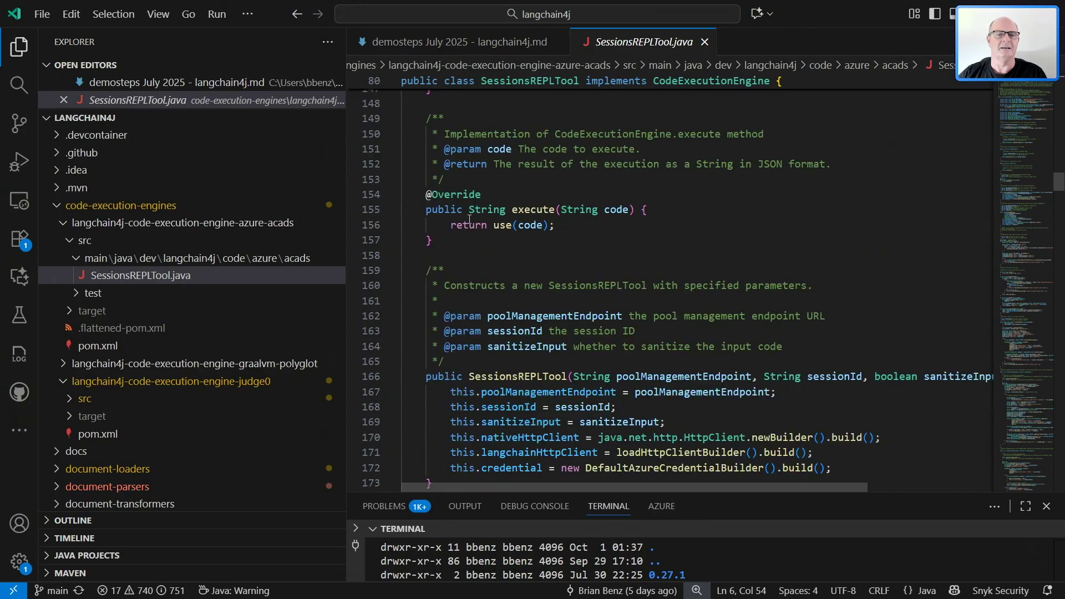
scroll(468, 219, "up", 3)
scroll(468, 219, "up", 3)
scroll(469, 219, "up", 4)
scroll(468, 218, "up", 5)
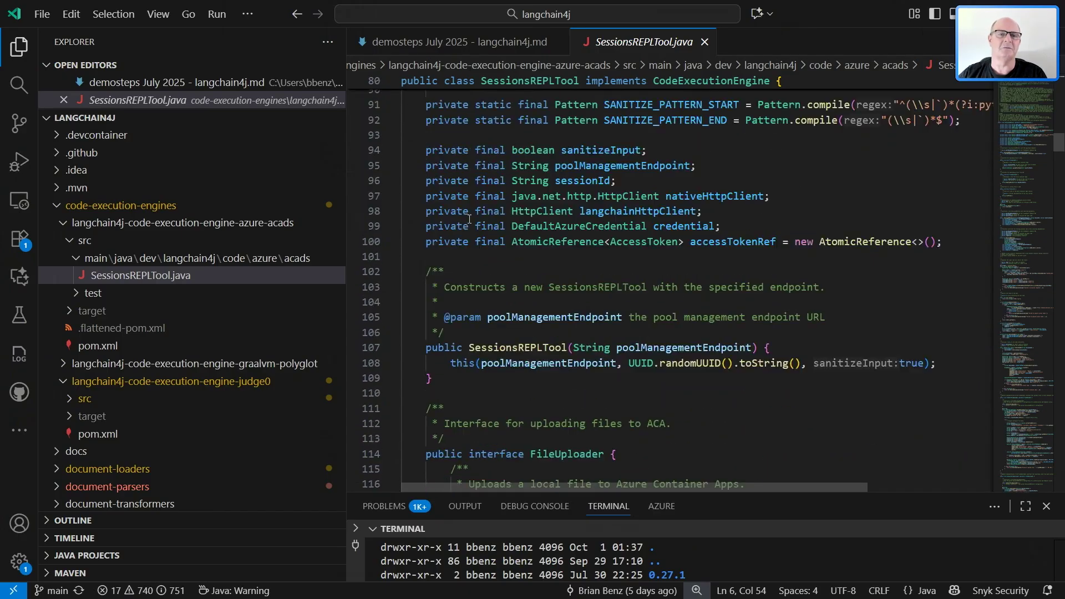
scroll(468, 219, "up", 3)
scroll(469, 219, "down", 3)
scroll(468, 219, "down", 3)
scroll(468, 219, "down", 6)
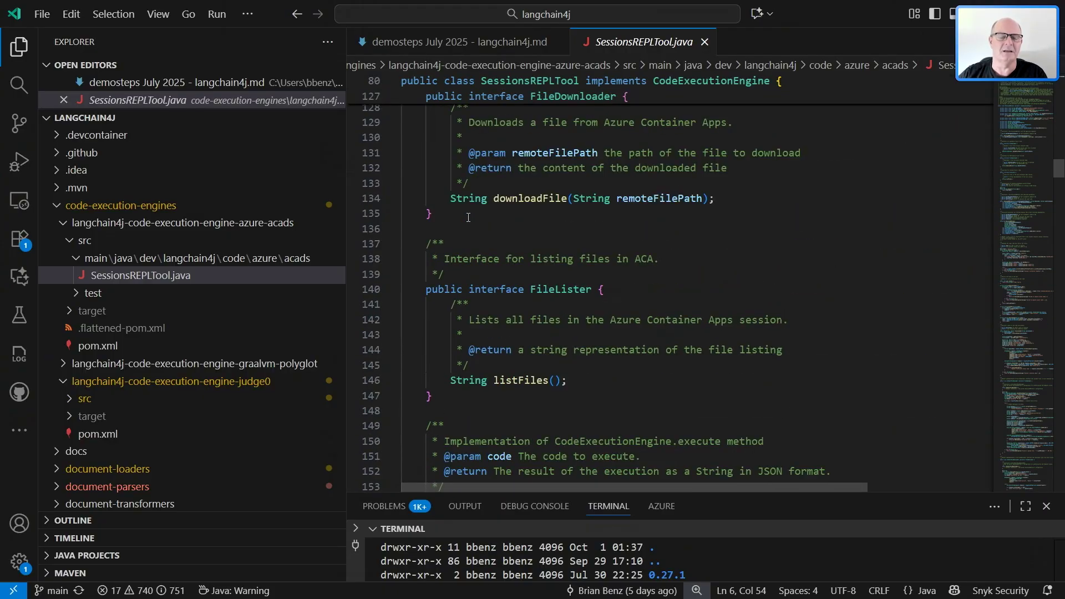
scroll(469, 219, "down", 5)
scroll(469, 219, "down", 3)
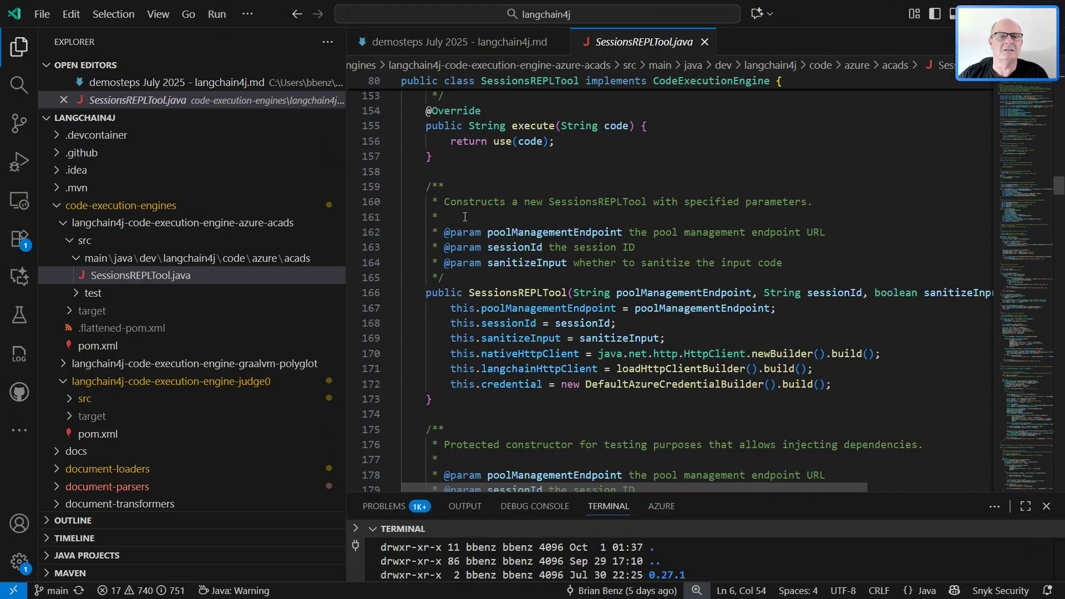
scroll(464, 217, "down", 3)
scroll(465, 217, "down", 2)
scroll(465, 217, "down", 1)
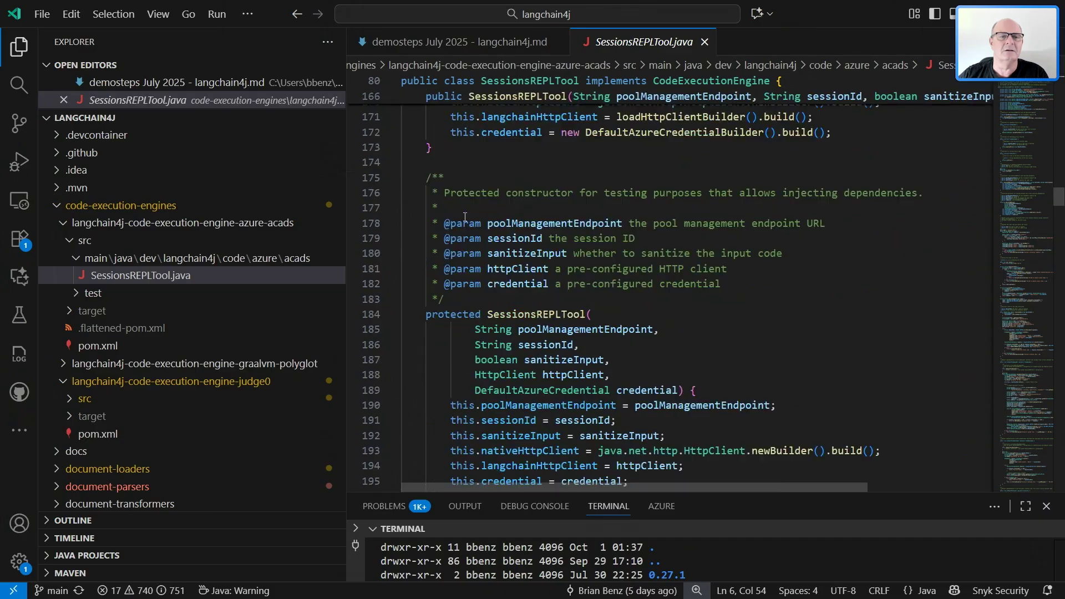
scroll(464, 217, "down", 2)
scroll(465, 216, "down", 1)
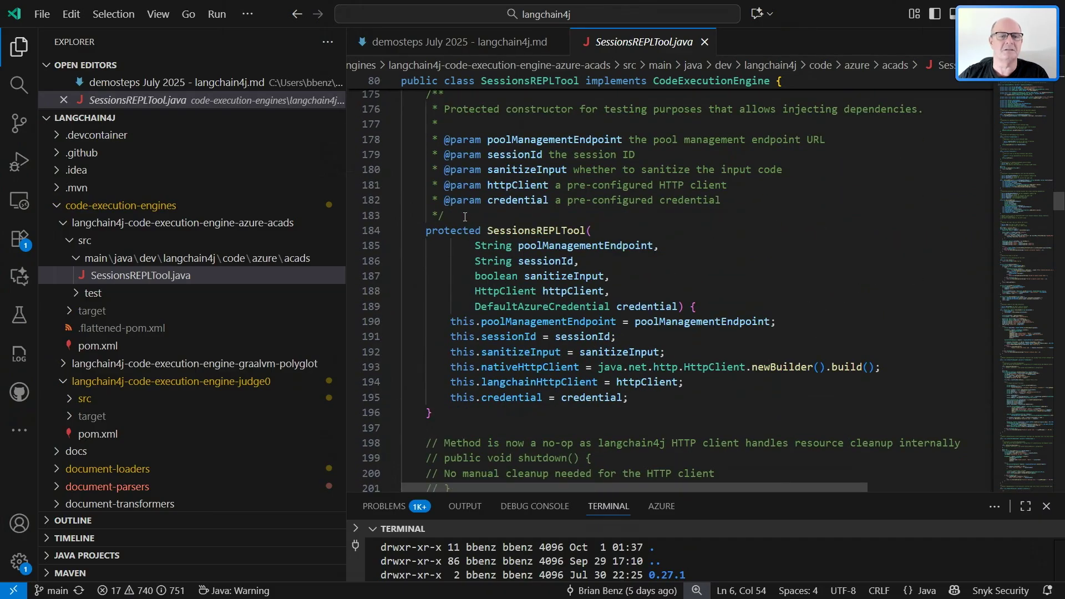
scroll(465, 217, "down", 3)
scroll(464, 217, "down", 3)
scroll(464, 217, "down", 4)
scroll(464, 216, "down", 3)
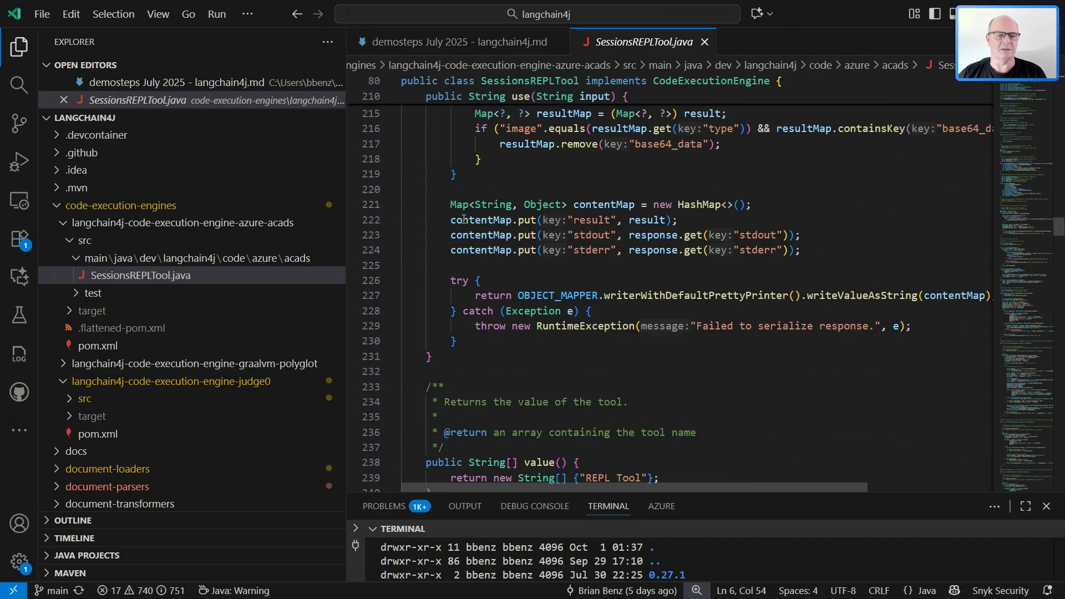
scroll(464, 216, "down", 3)
scroll(464, 217, "down", 2)
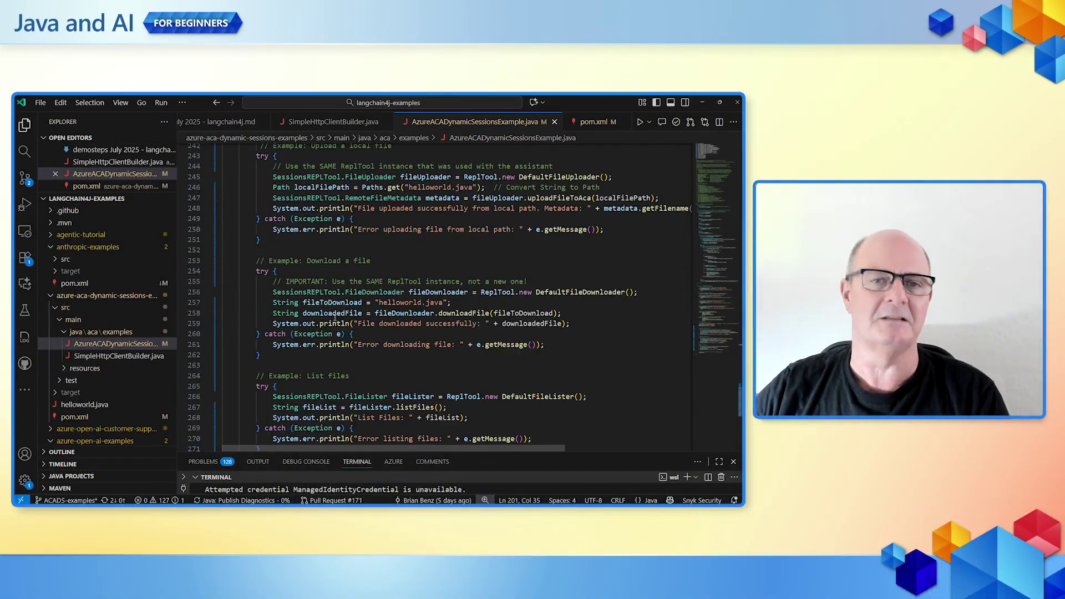
scroll(336, 319, "up", 8)
scroll(334, 315, "up", 8)
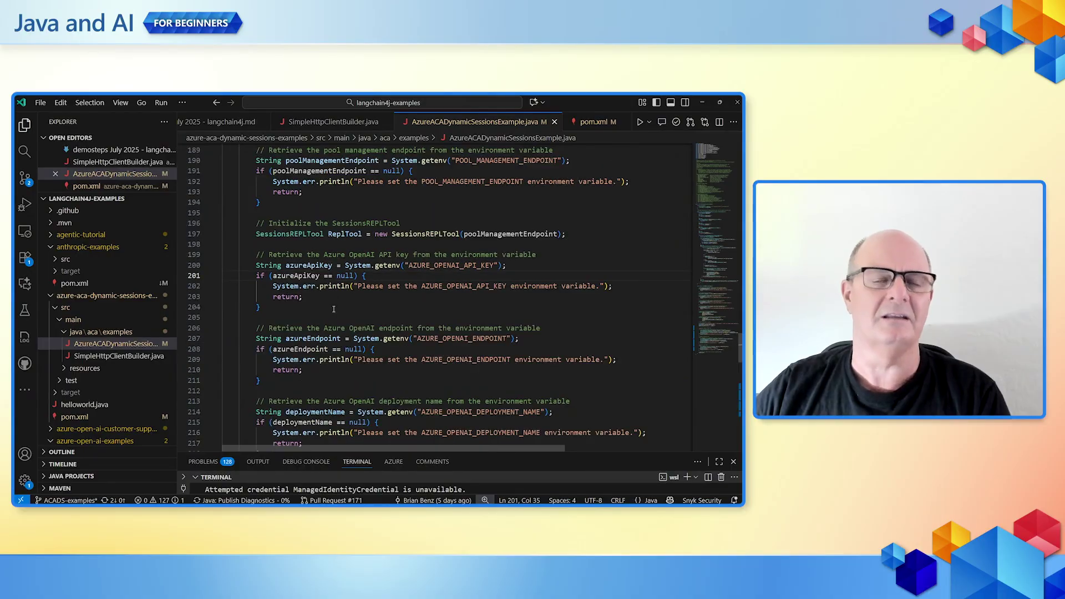
scroll(333, 308, "up", 6)
scroll(334, 309, "up", 6)
scroll(334, 308, "up", 6)
scroll(333, 306, "up", 4)
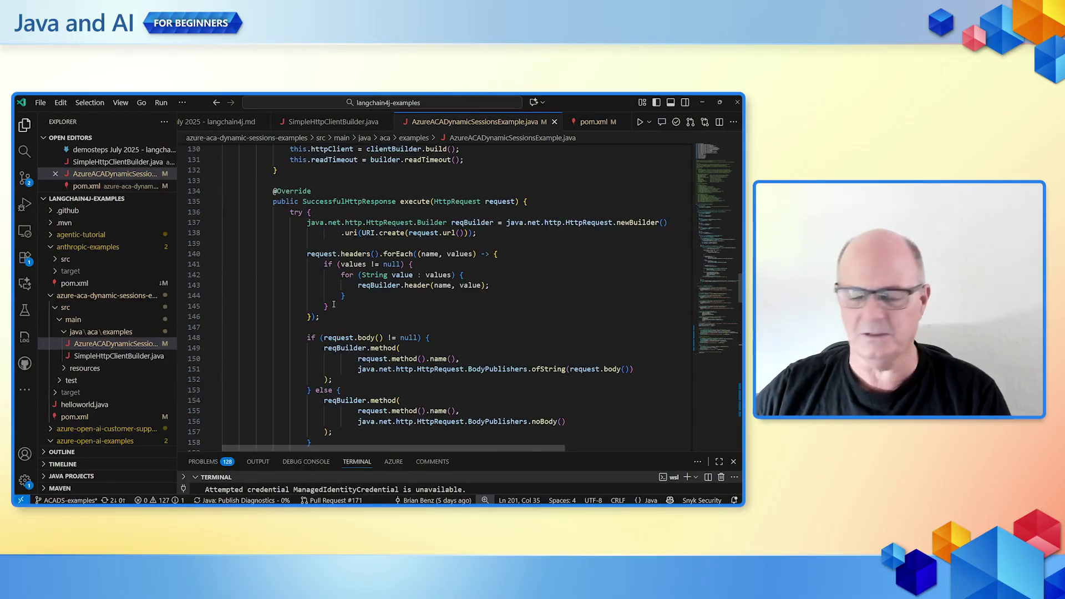
scroll(334, 305, "up", 6)
scroll(333, 301, "up", 6)
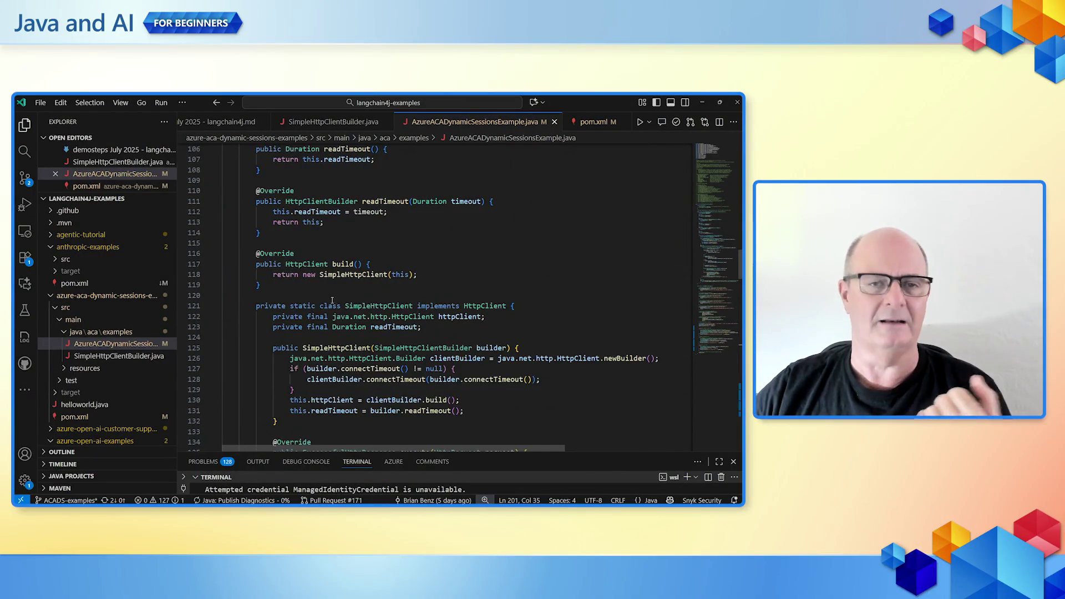